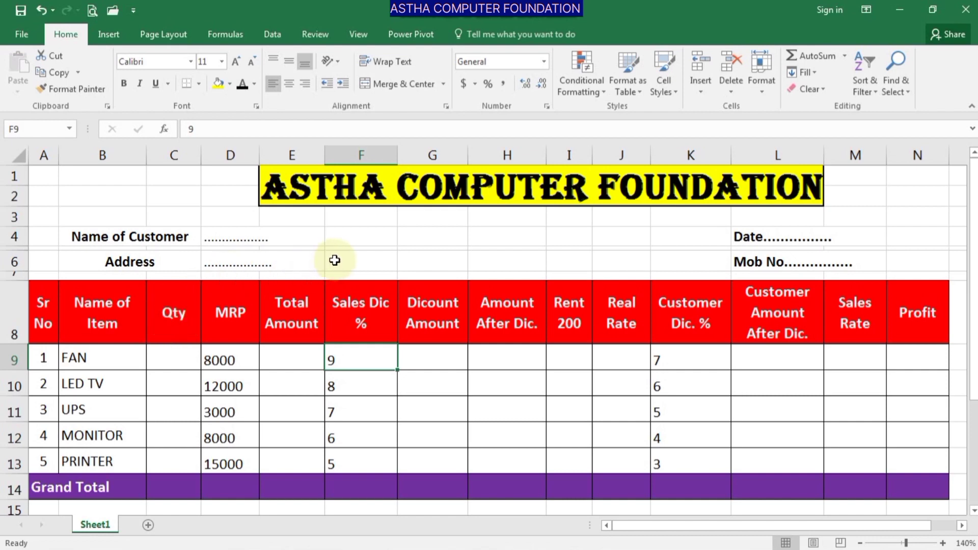
- Switch the worksheet to full-screen view with the ribbon hidden
click(317, 257)
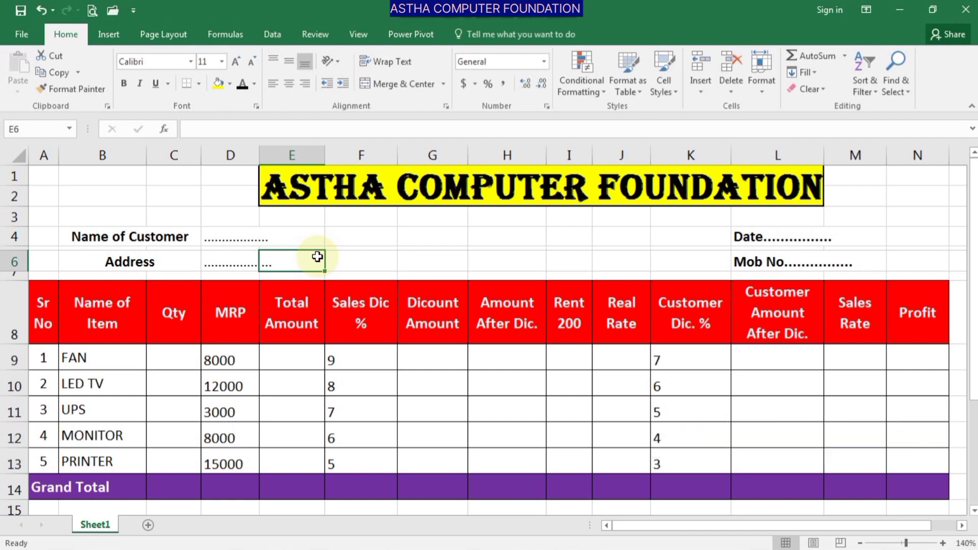
key(ctrl+shift+F1)
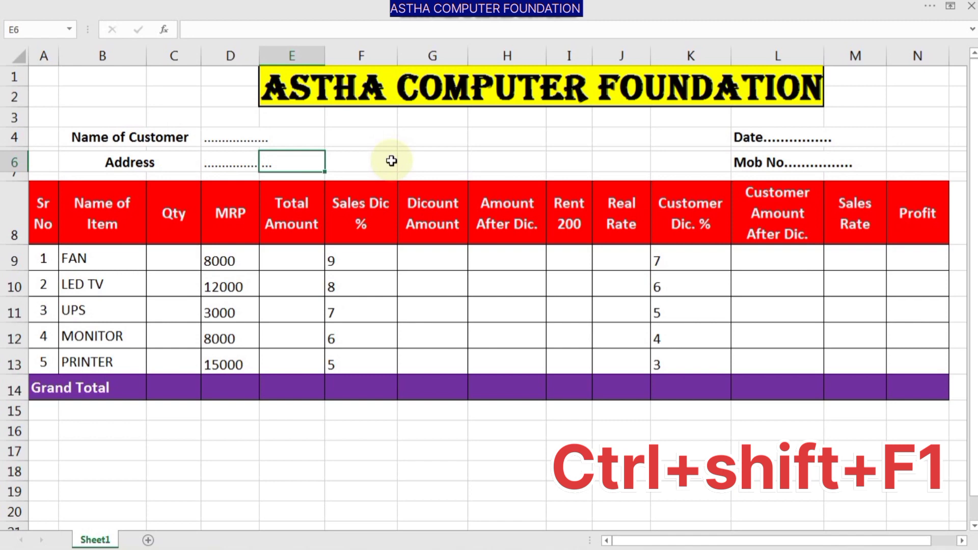
key(ctrl+shift+F1)
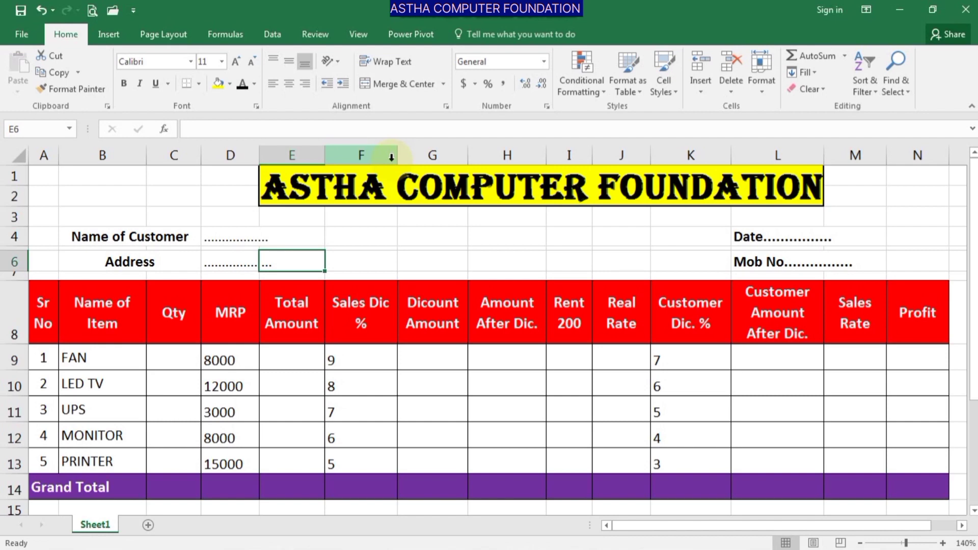
key(ctrl+shift+F1)
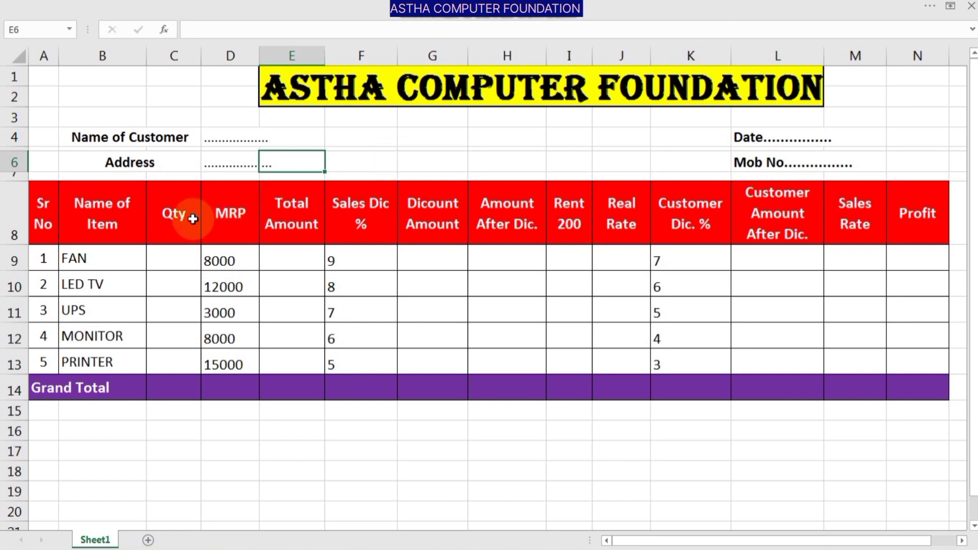
- Apply a custom number format to the Qty cells C9:C13 that adds the text "PCS" after the General value
click(176, 264)
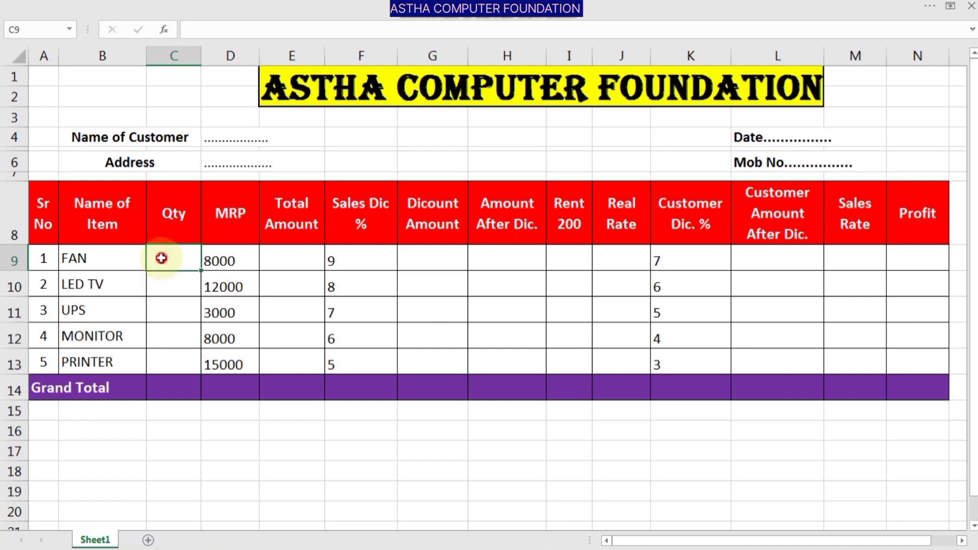
drag(160, 255, 162, 364)
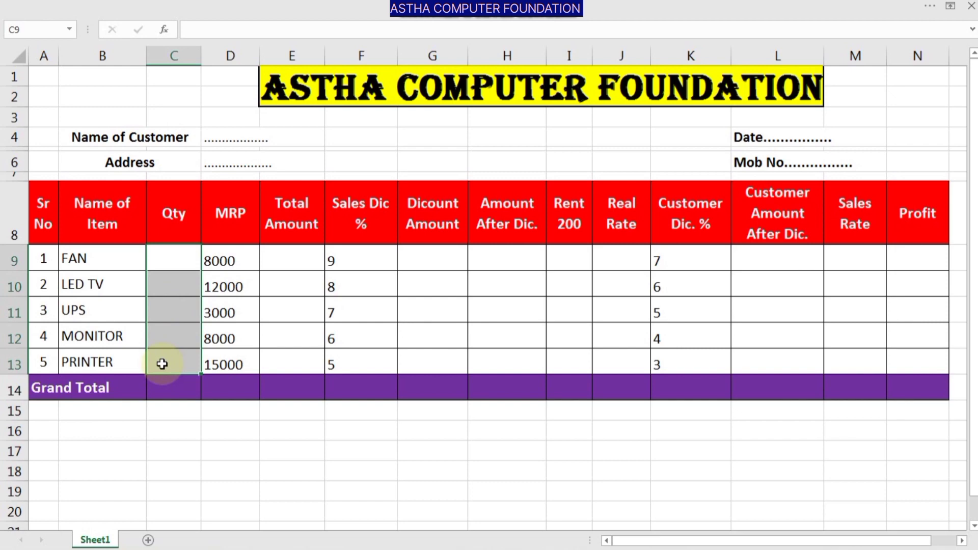
right_click(162, 363)
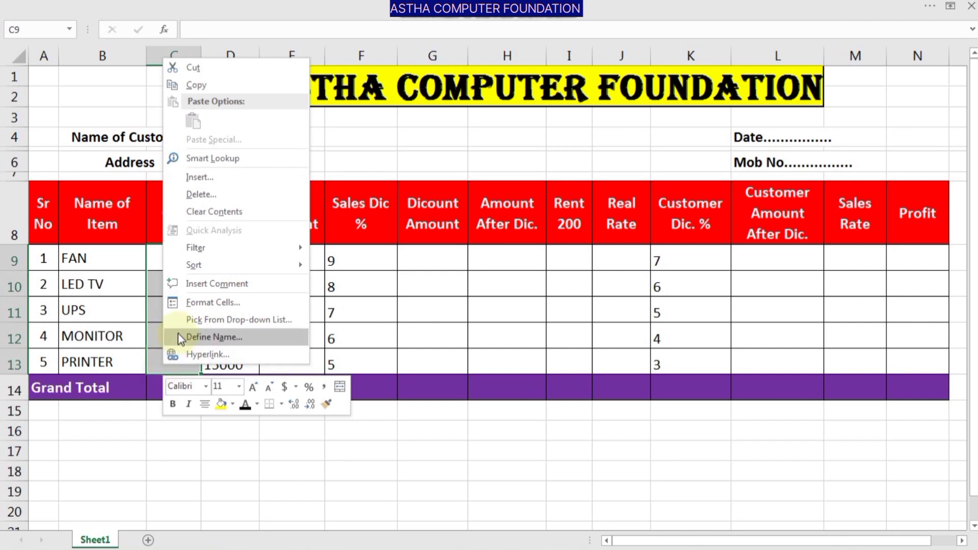
click(197, 305)
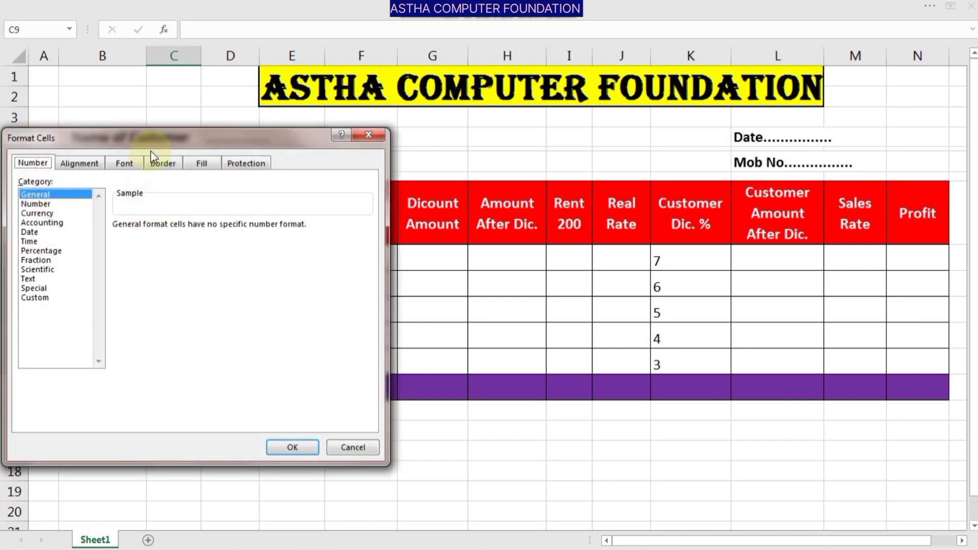
drag(150, 144, 524, 151)
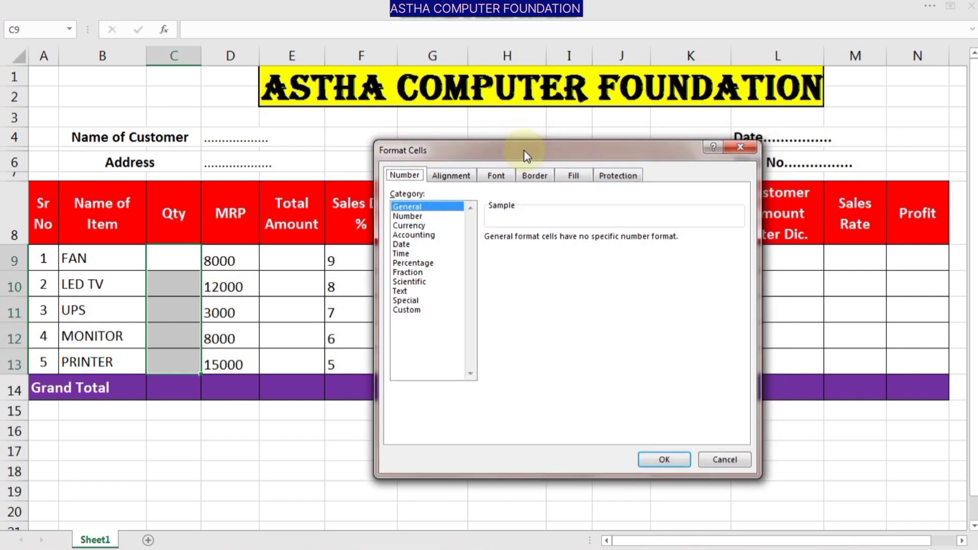
click(413, 313)
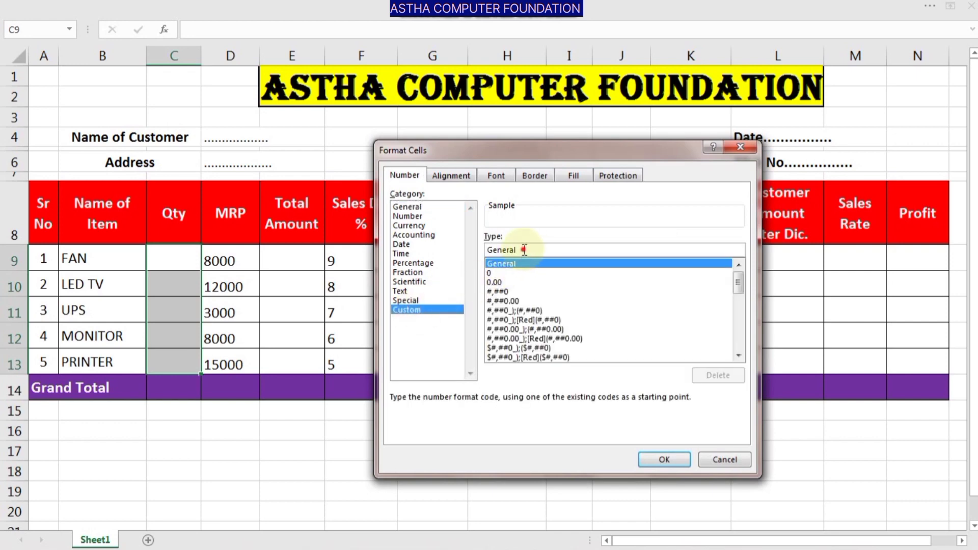
click(524, 250)
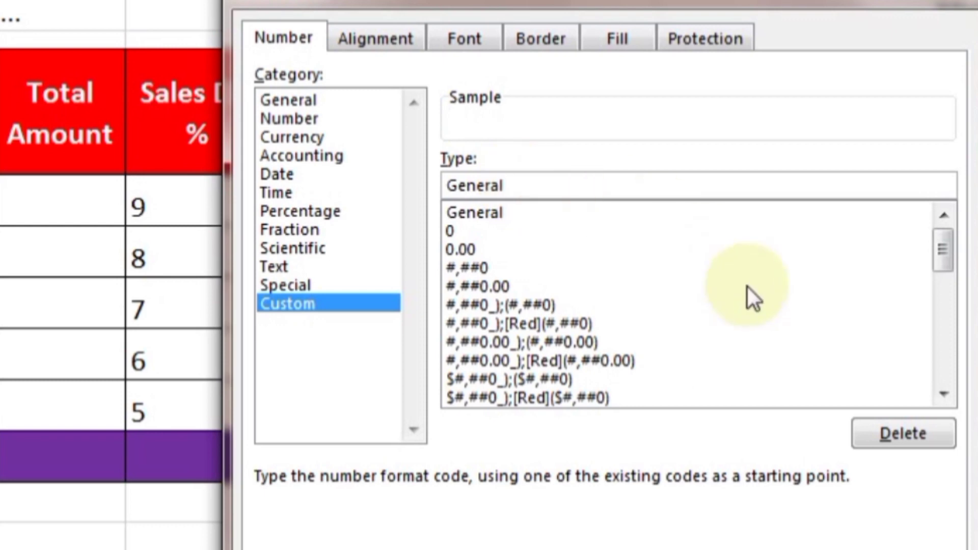
text("PCS")
click(765, 549)
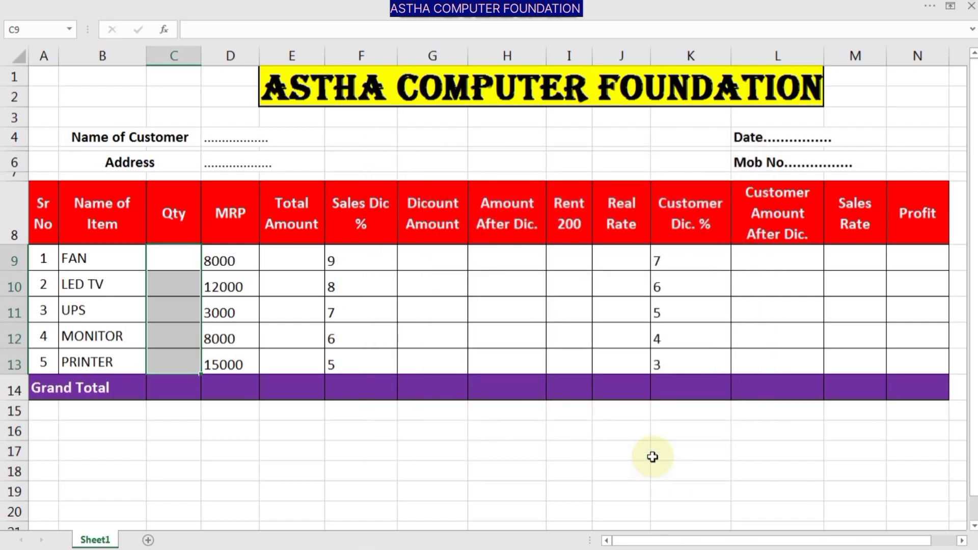
- Enter the quantities 8, 7, 5, 4 and 6 in Qty cells C9 to C13 for FAN through PRINTER
click(175, 258)
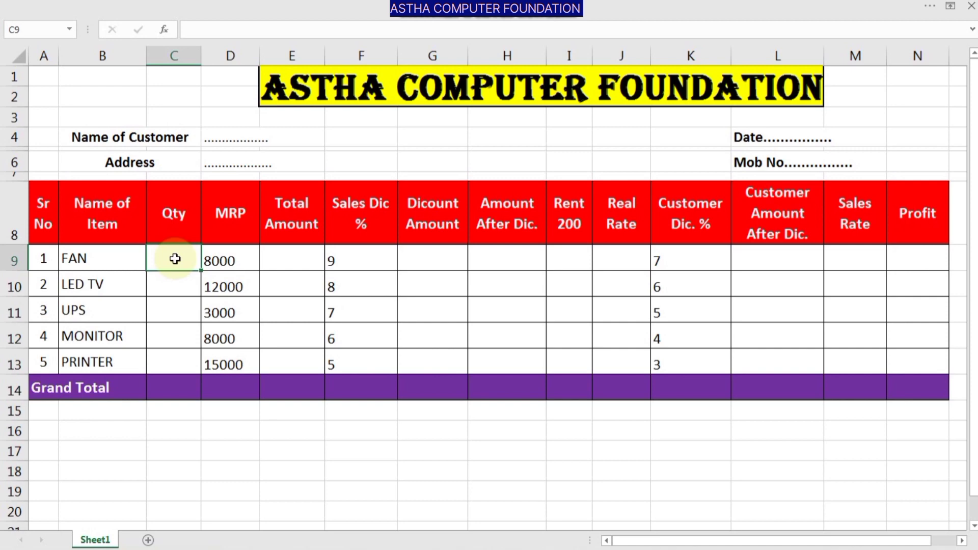
text(8)
key(Return)
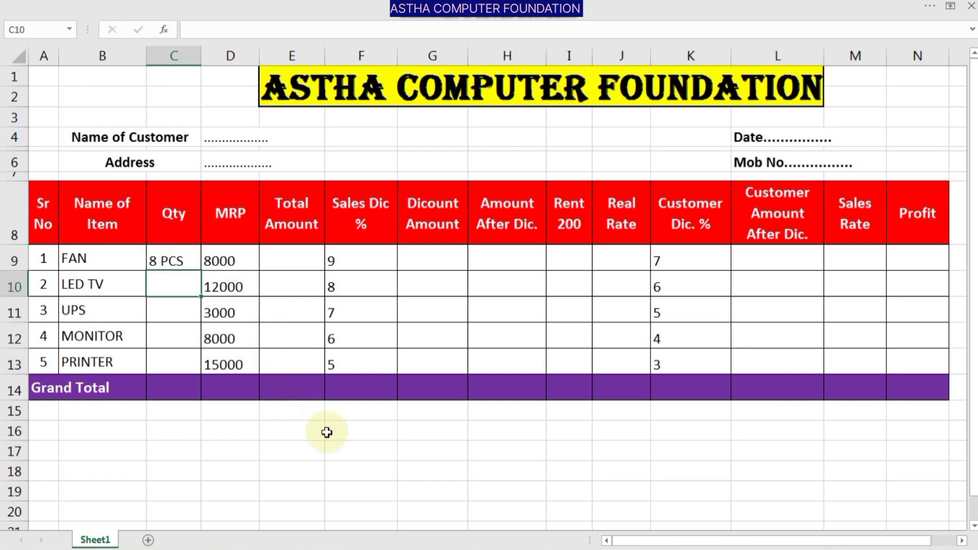
text(7)
key(Return)
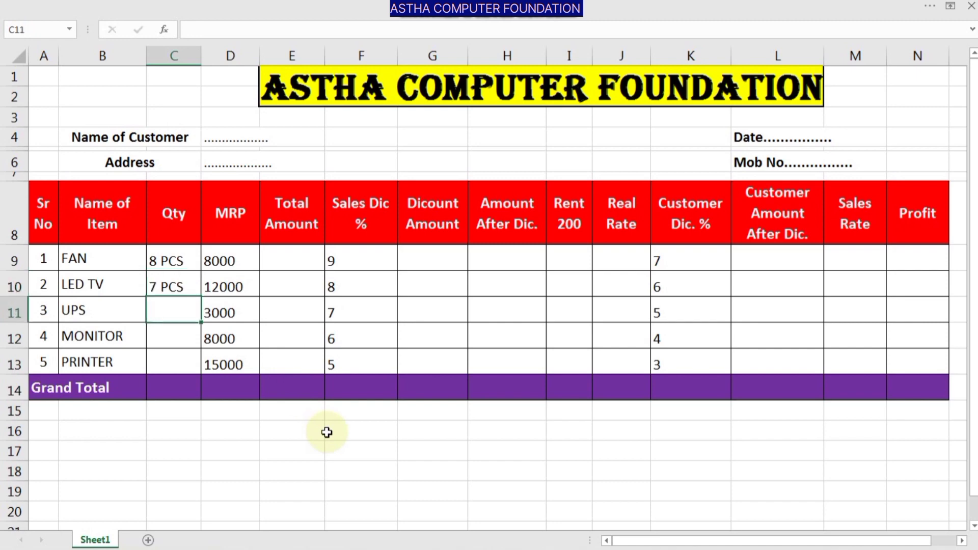
text(5 PCS)
key(Return)
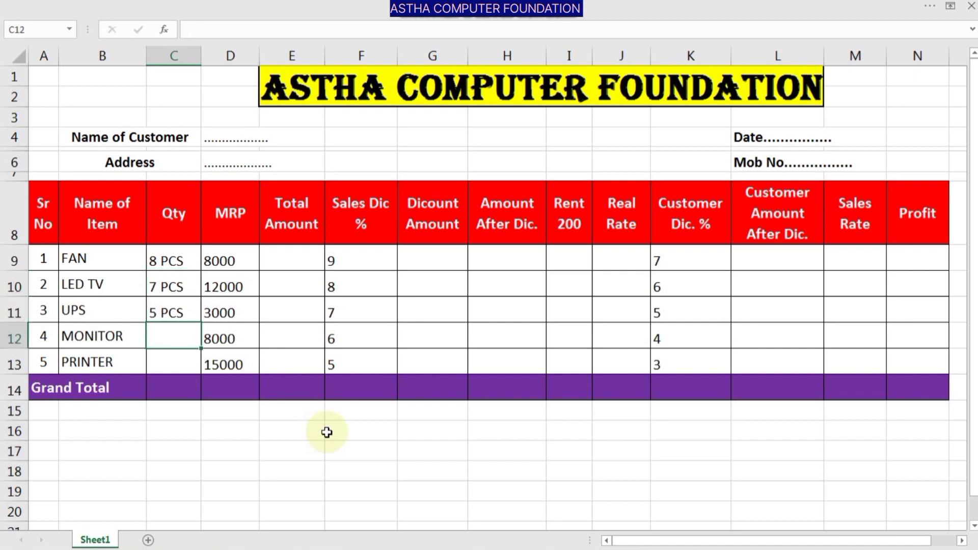
text(4)
key(Return)
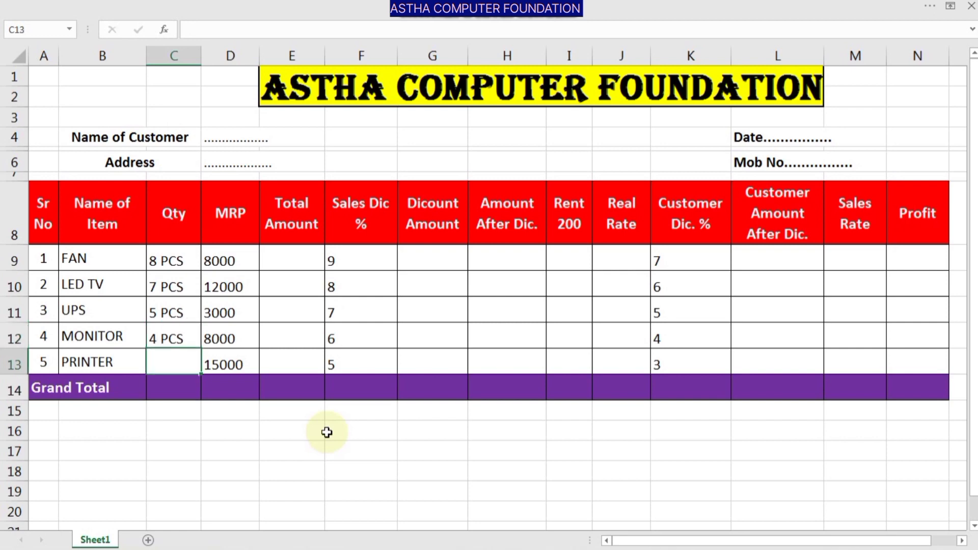
text(6)
key(Return)
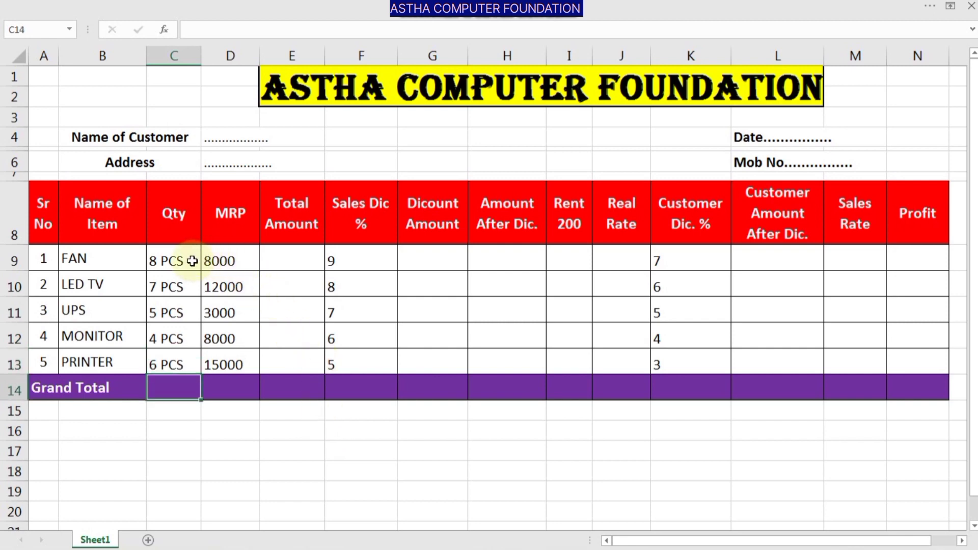
- Calculate the FAN row's Total Amount in E9 with the formula =C9*D9
click(161, 263)
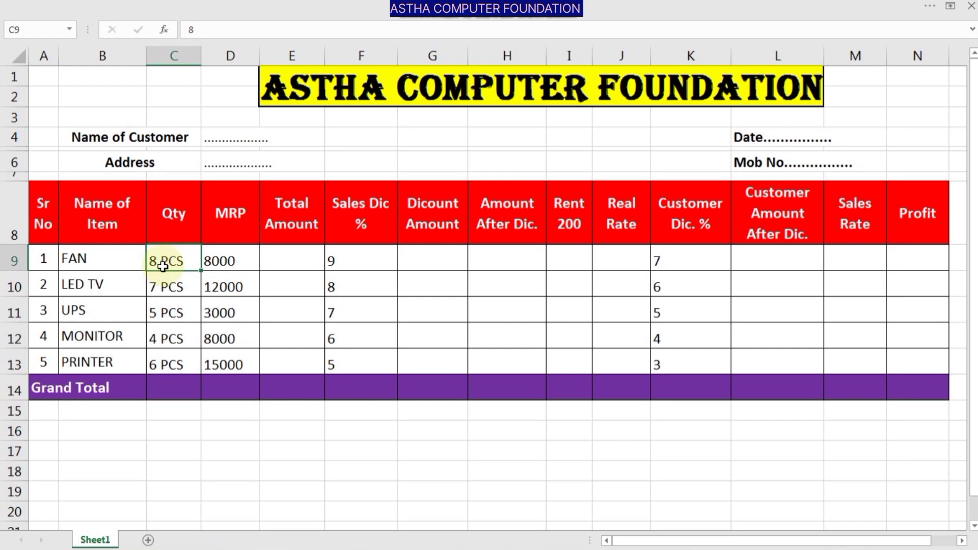
click(224, 266)
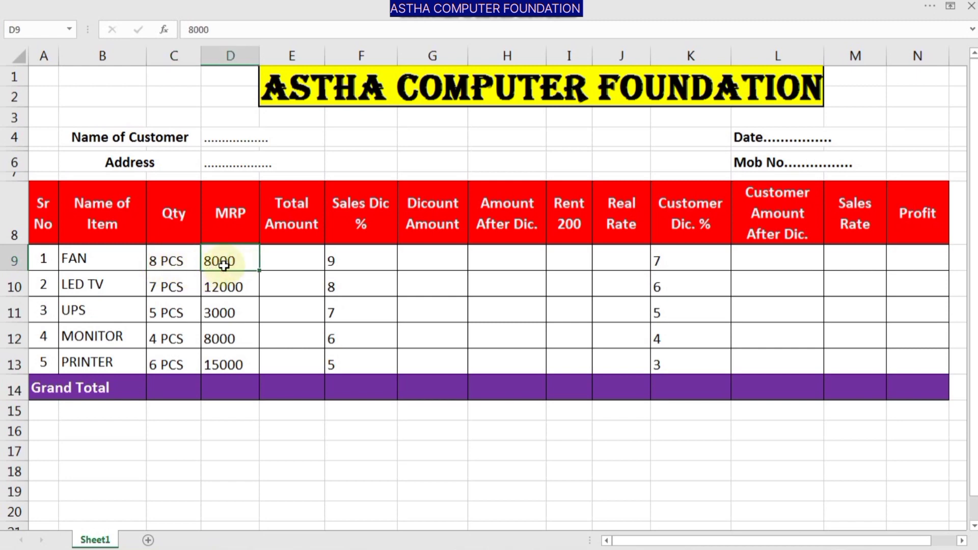
click(291, 266)
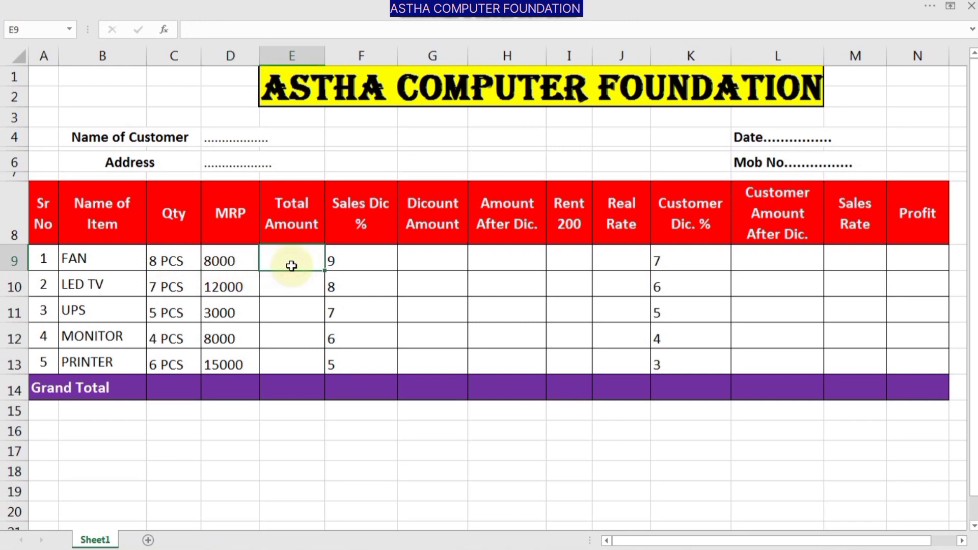
text(=)
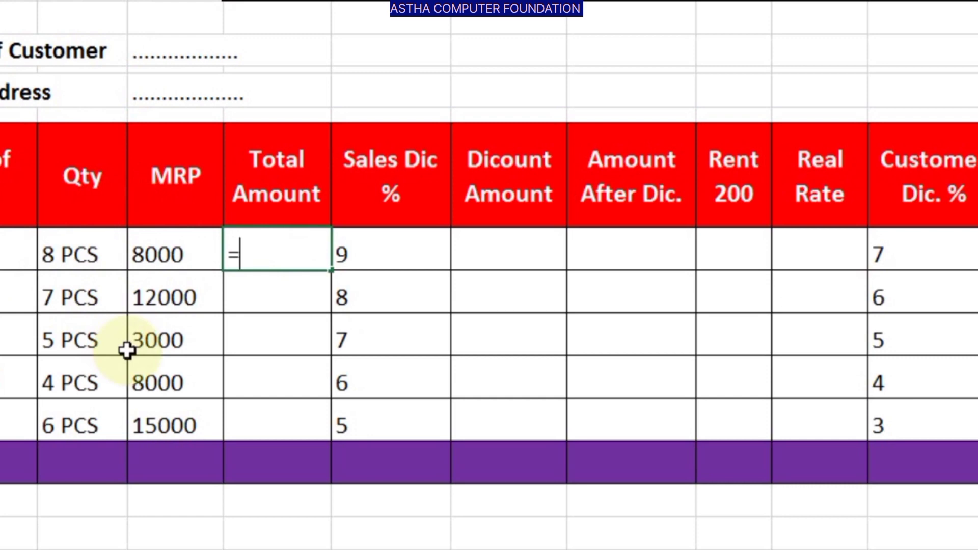
key(Left)
key(Left)
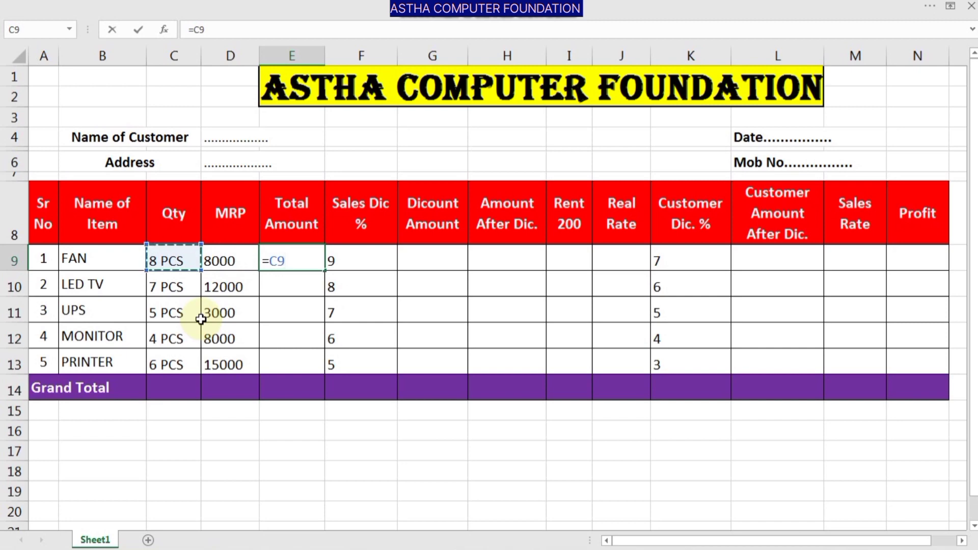
text(*)
key(Left)
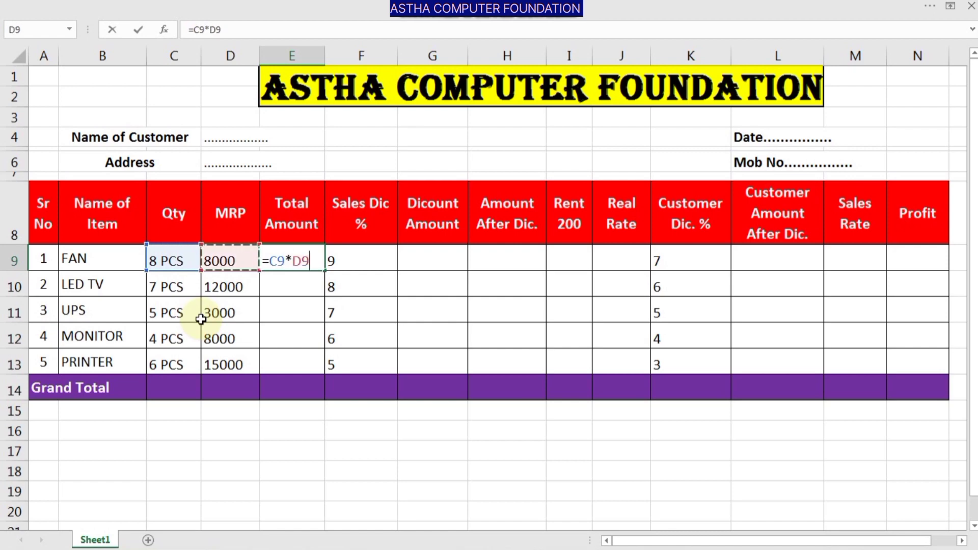
key(Return)
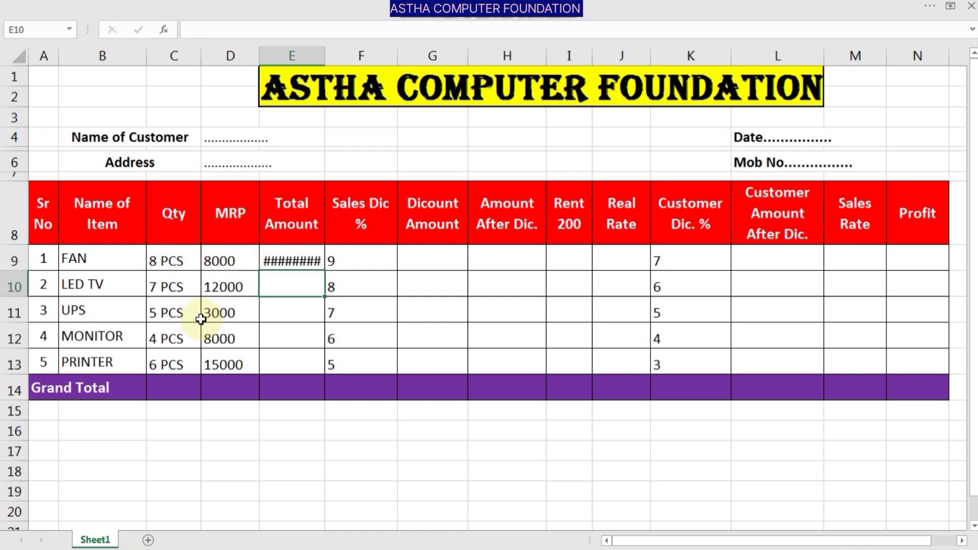
- Widen the Total Amount column slightly to fit its value and set the number format of E9 to General
click(287, 257)
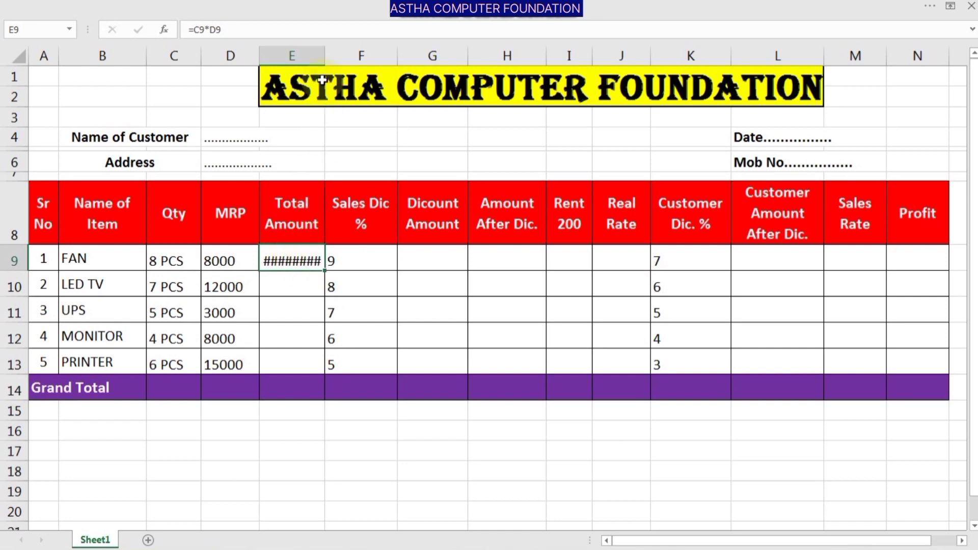
drag(325, 55, 332, 58)
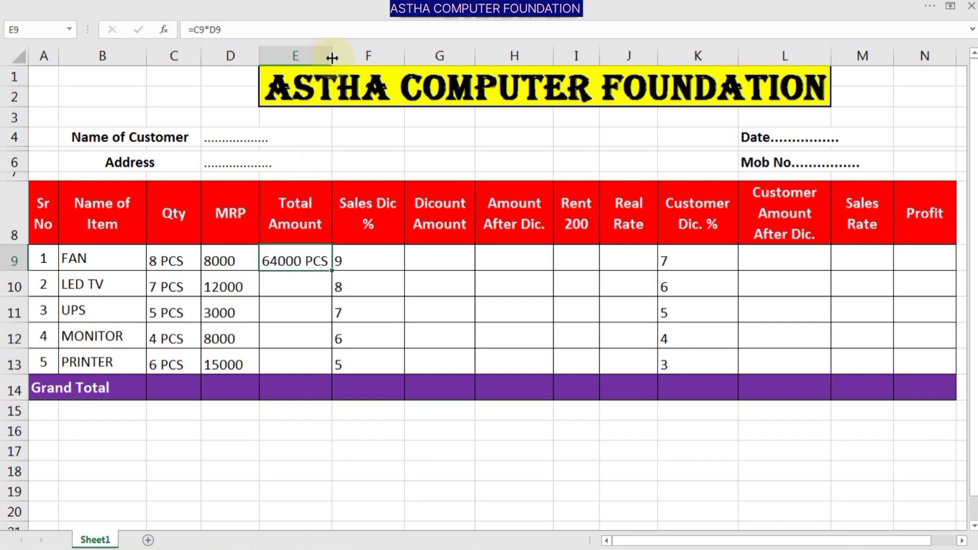
click(305, 261)
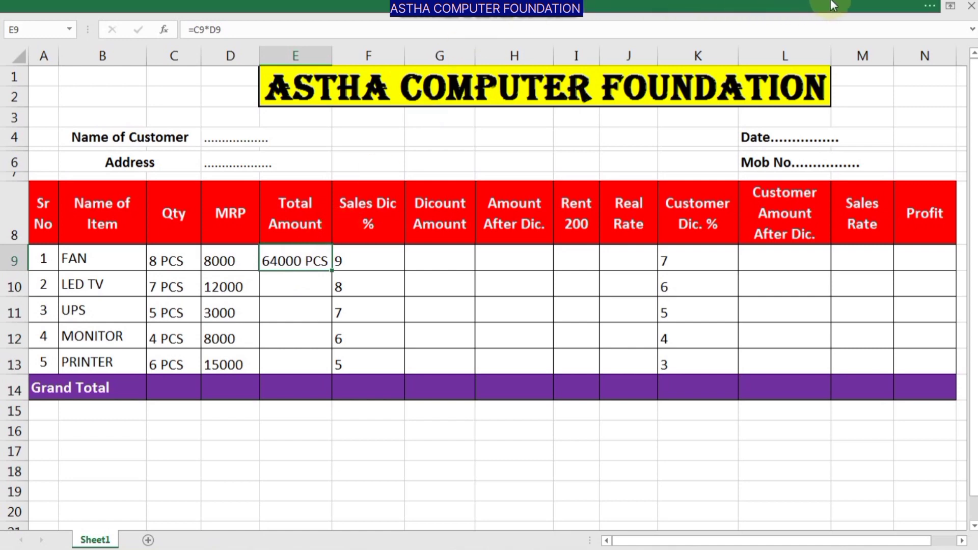
click(930, 5)
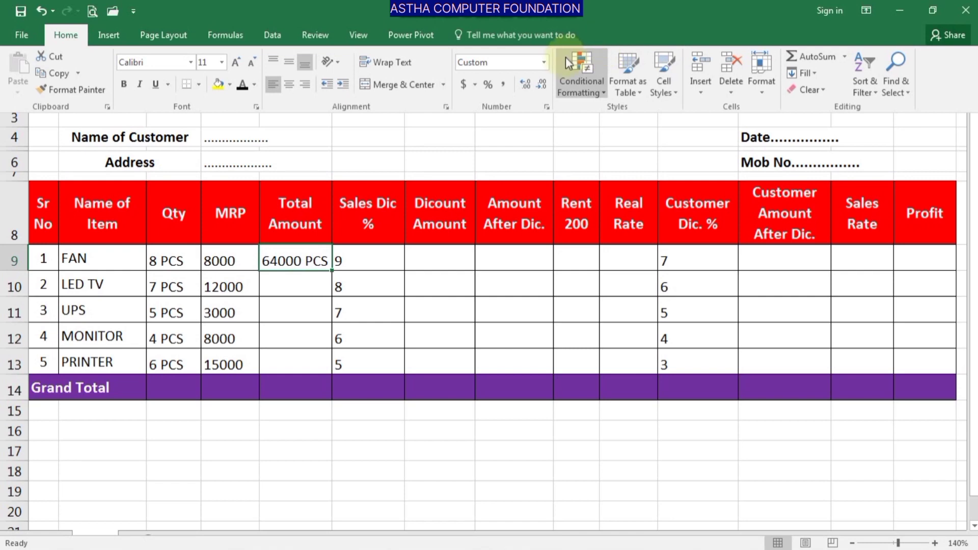
click(544, 62)
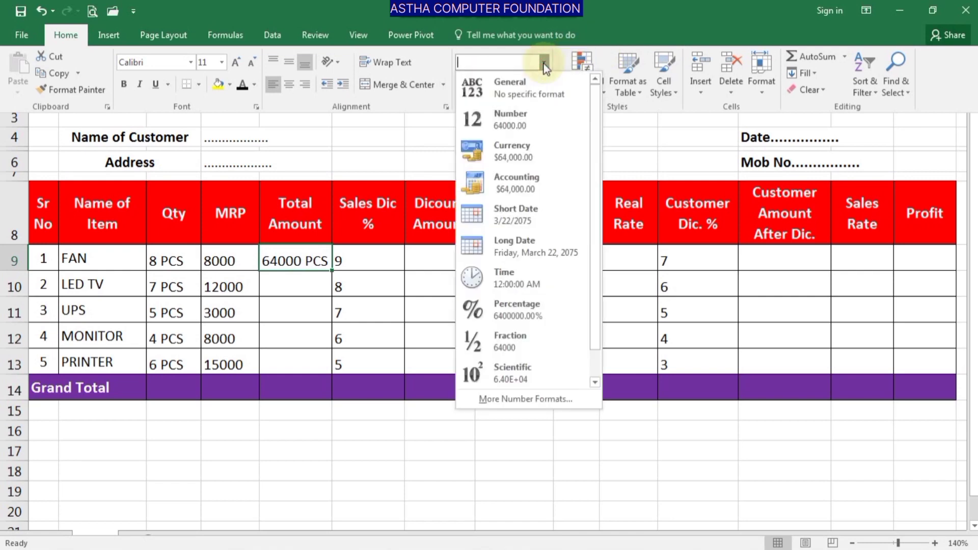
click(516, 85)
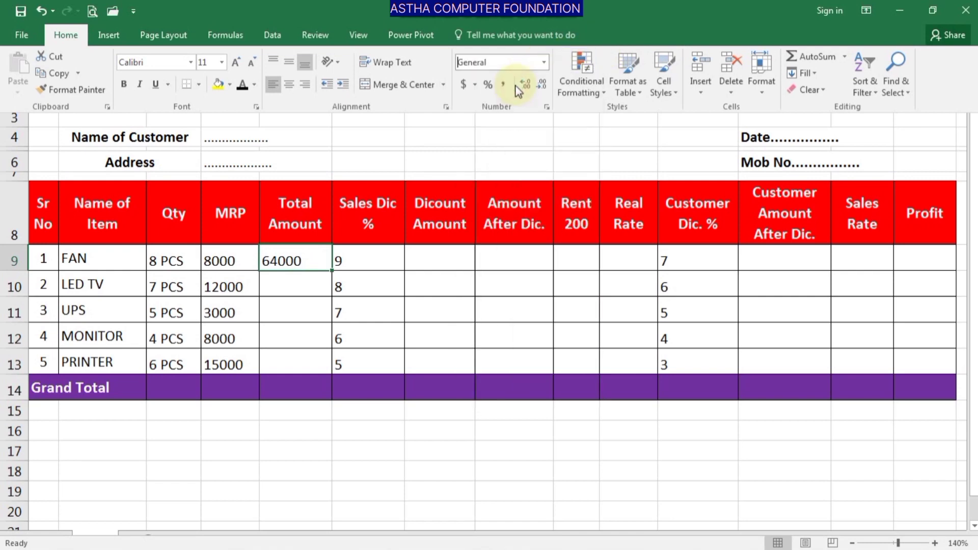
- Fill the Total Amount formula from E9 down through E13
click(304, 259)
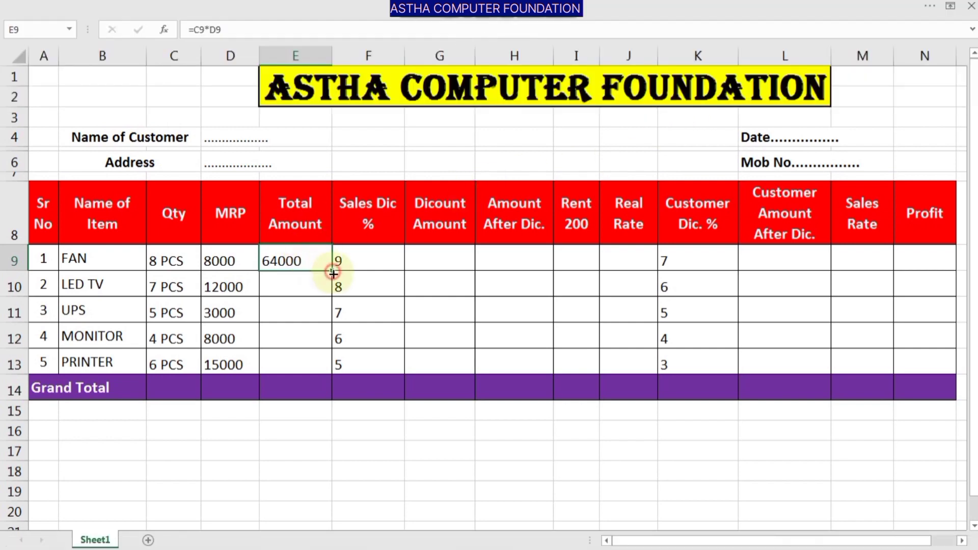
drag(326, 269, 321, 372)
key(ctrl+d)
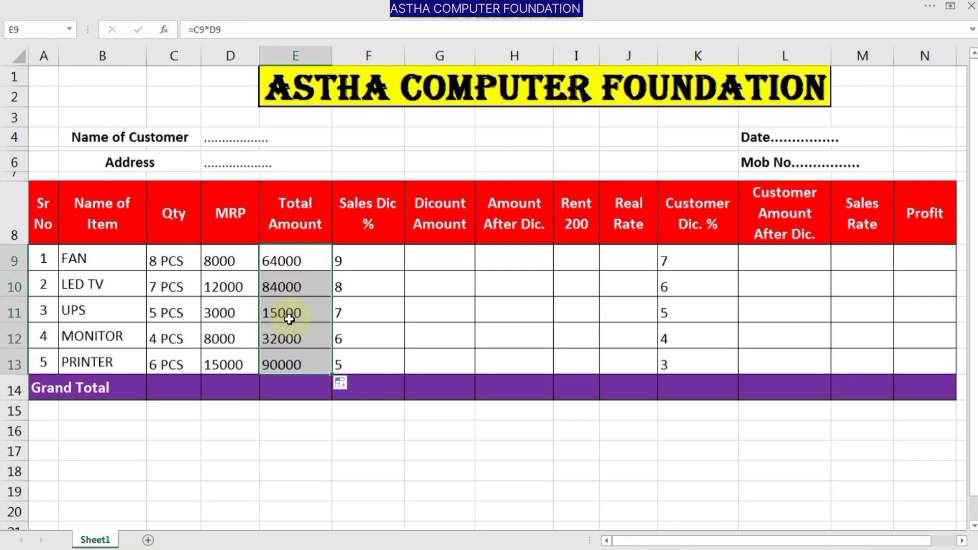
- Calculate the FAN row's Dicount Amount in G9 with the formula =E9*F9% and fill it down through G13
click(376, 267)
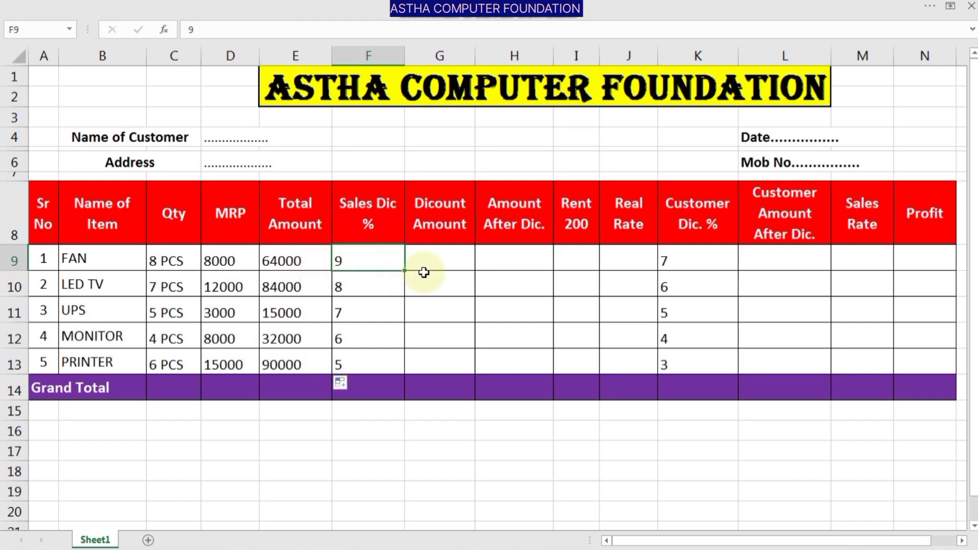
click(434, 258)
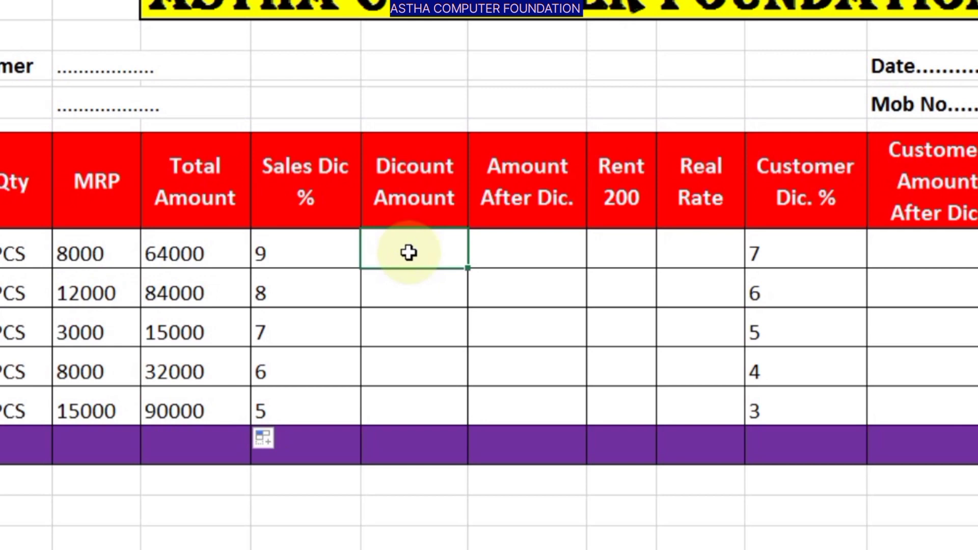
text(=)
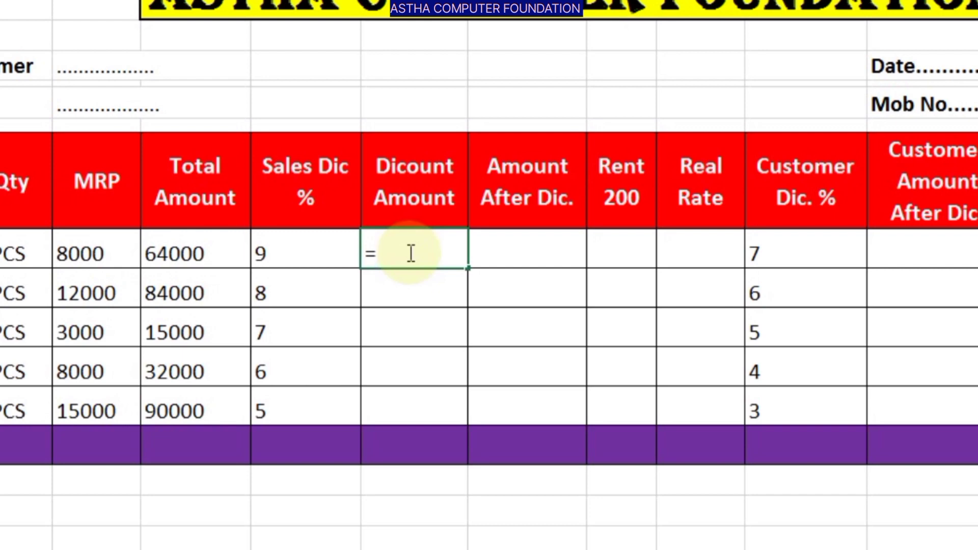
key(Left)
key(Left)
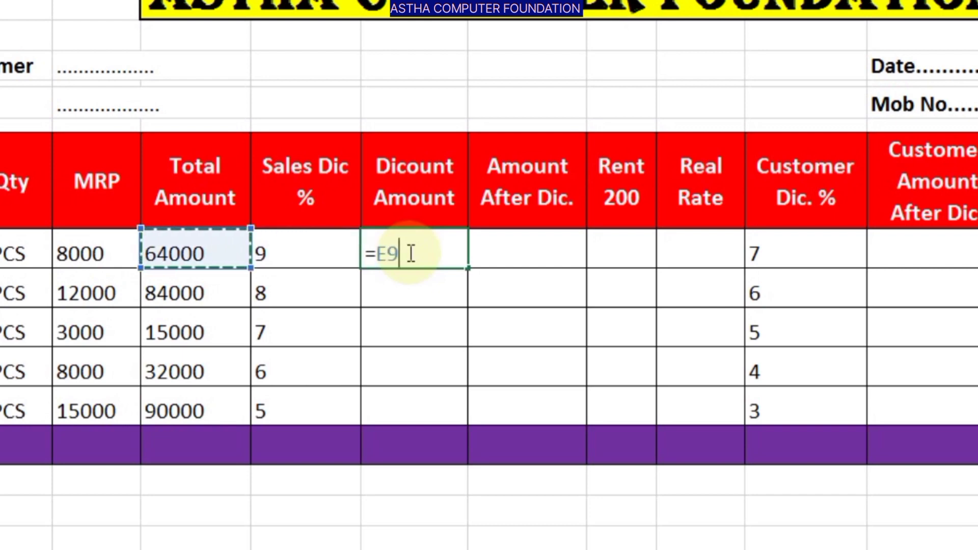
text(*)
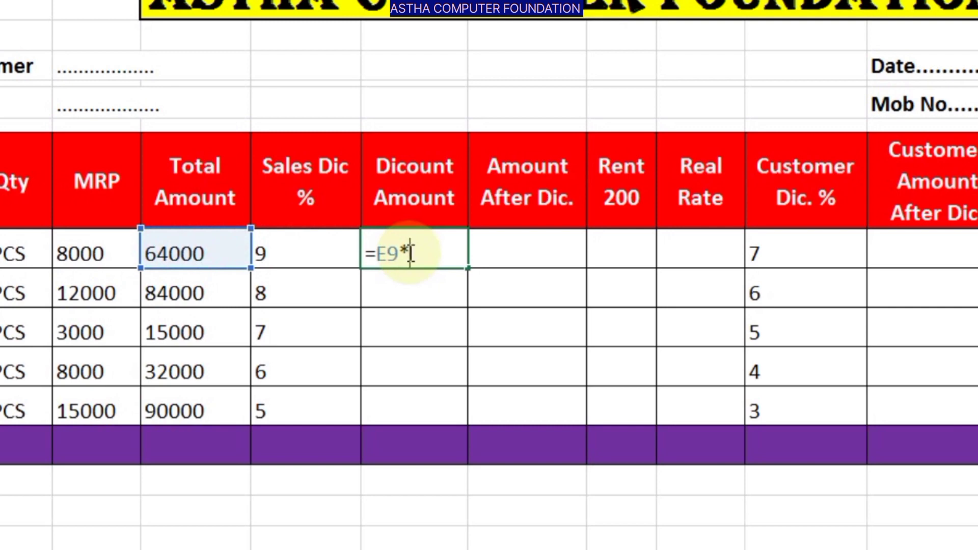
key(Left)
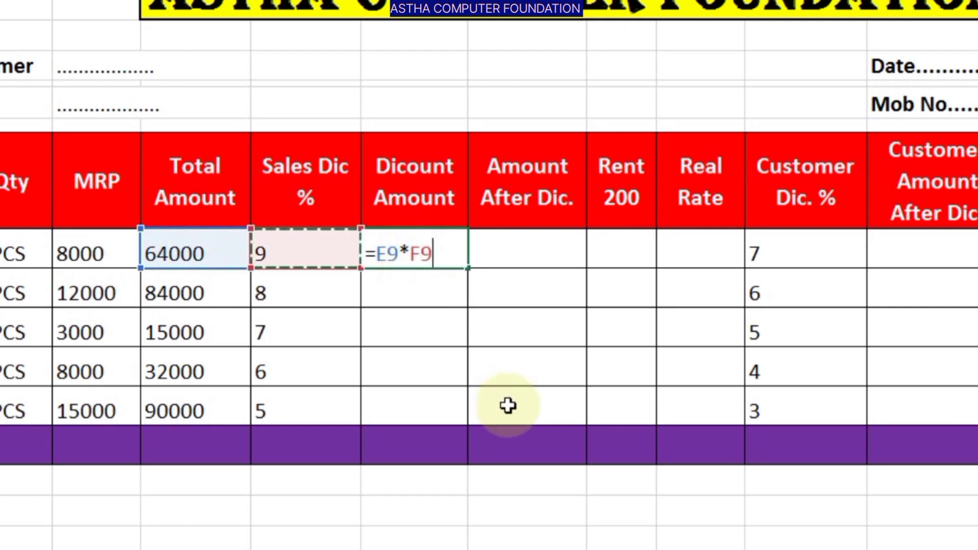
text(%)
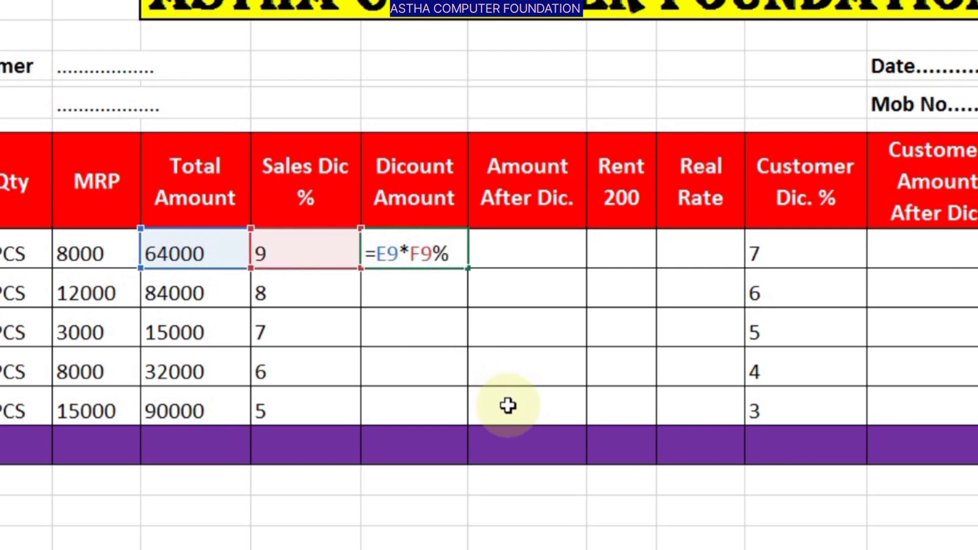
key(Return)
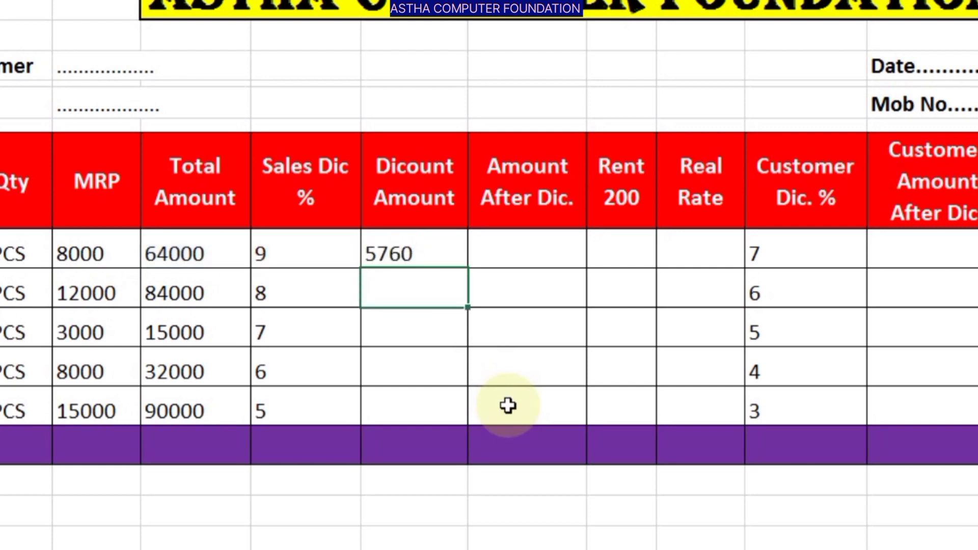
click(426, 255)
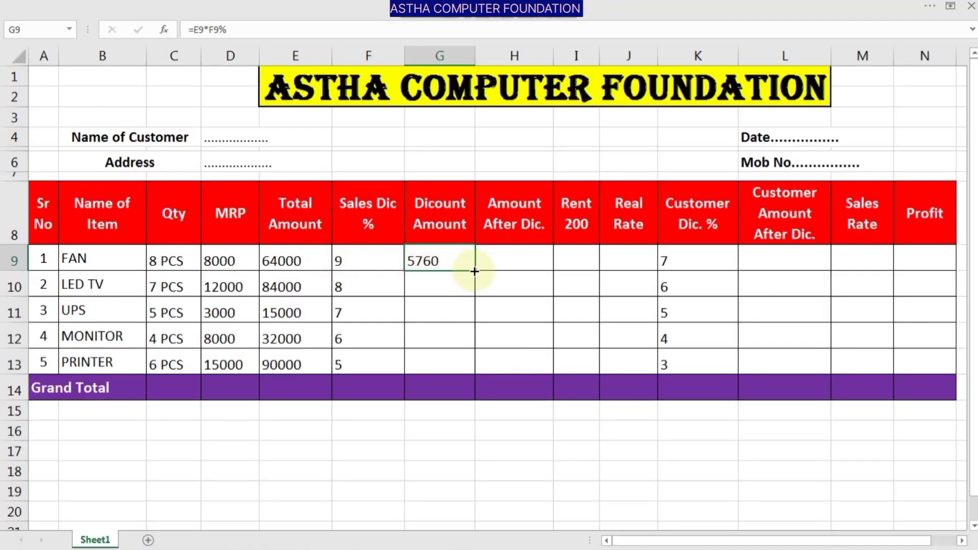
drag(474, 272, 466, 365)
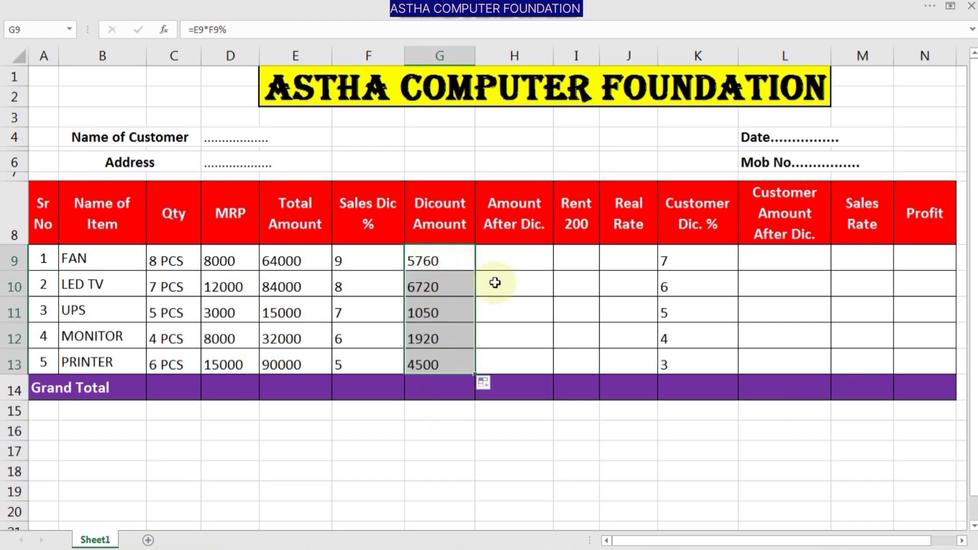
- Calculate the FAN row's Amount After Dic. in H9 with the formula =E9-G9 and fill it down through H13
click(512, 254)
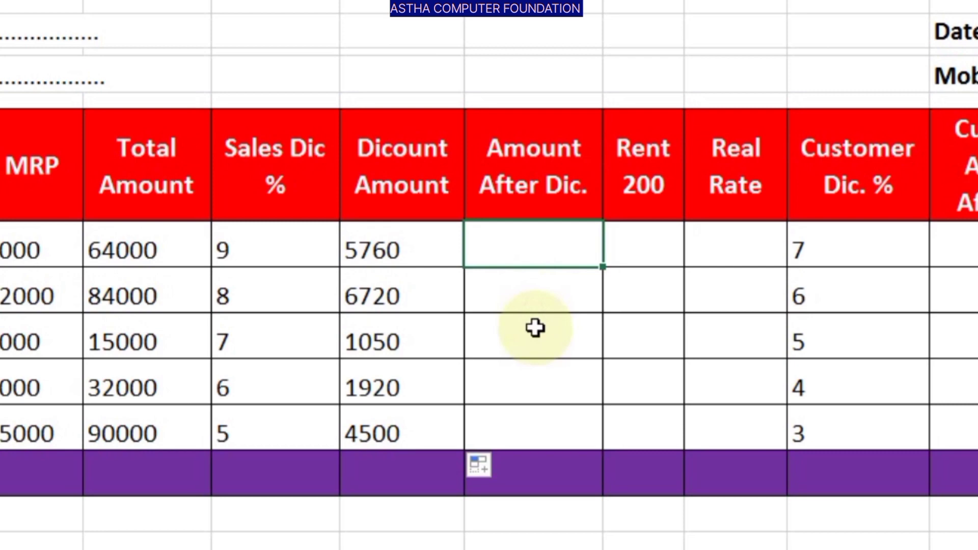
text(=)
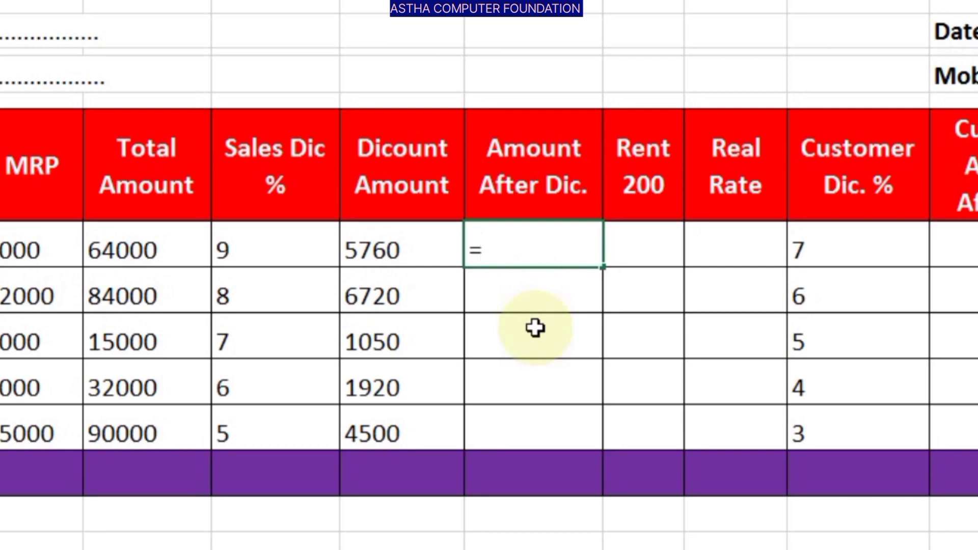
key(Left)
key(Left)
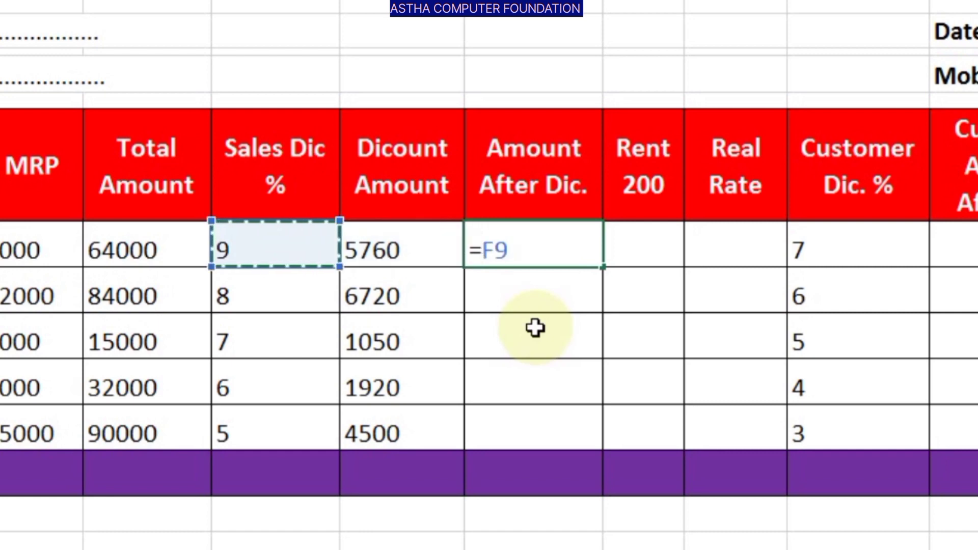
key(Left)
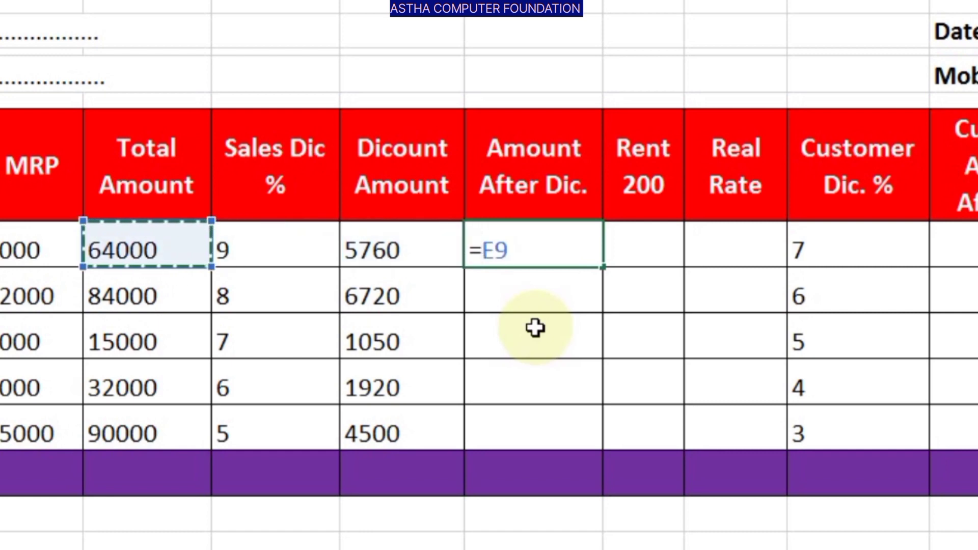
text(-)
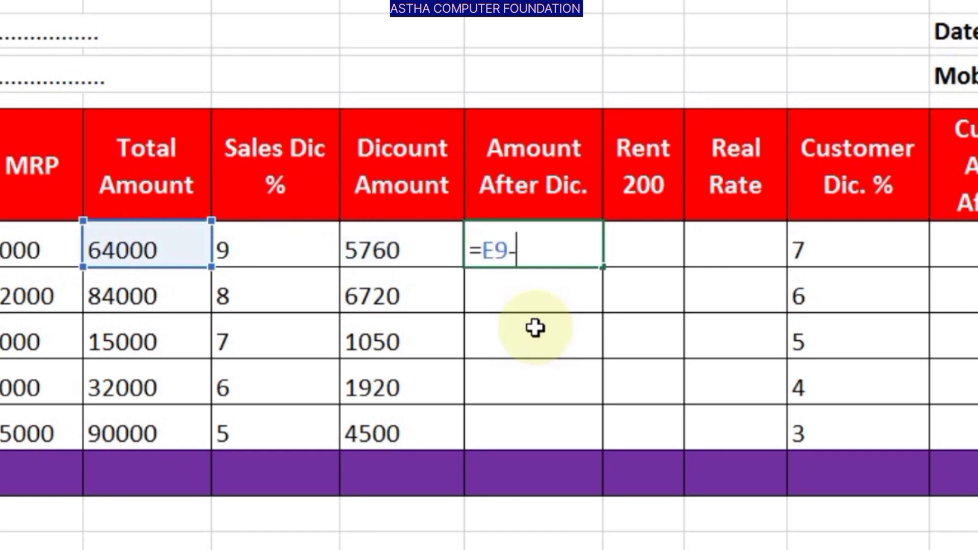
key(Left)
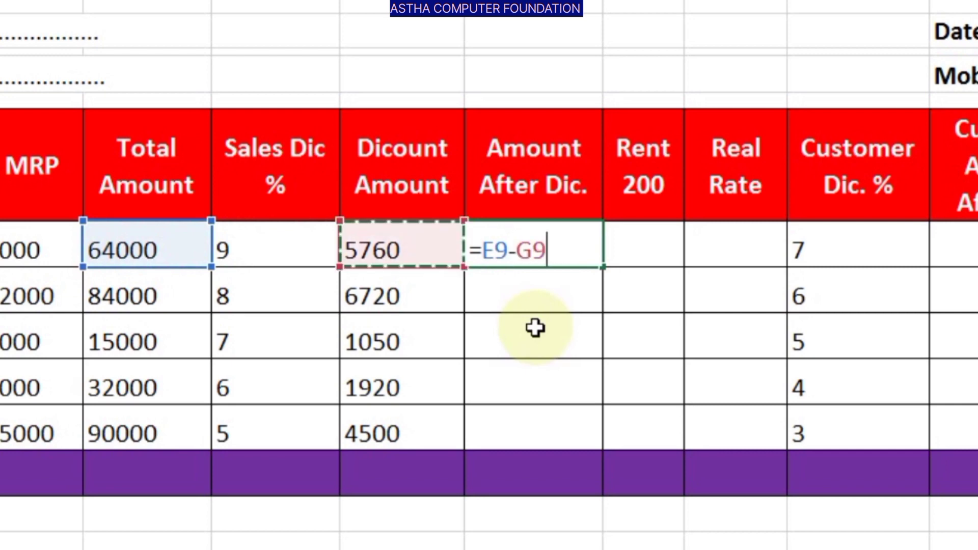
key(Return)
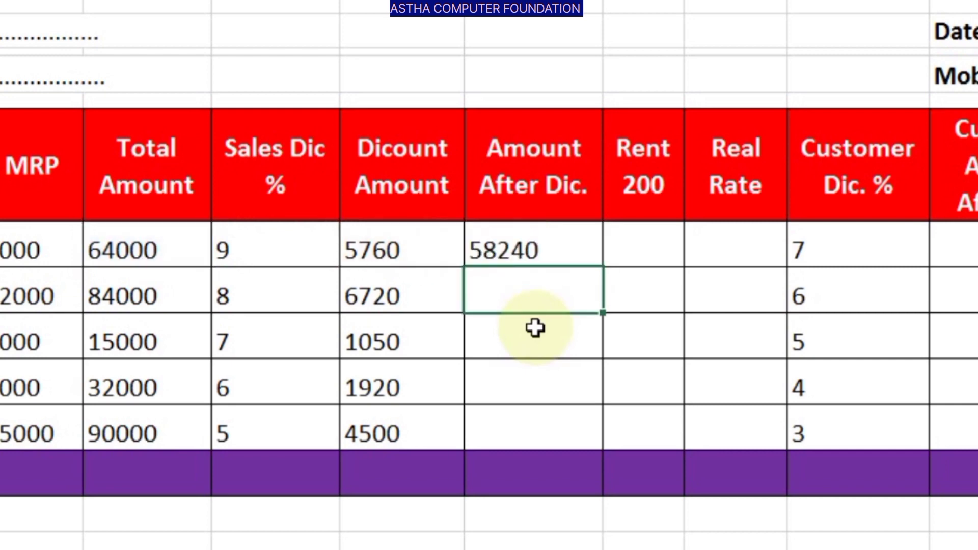
click(525, 246)
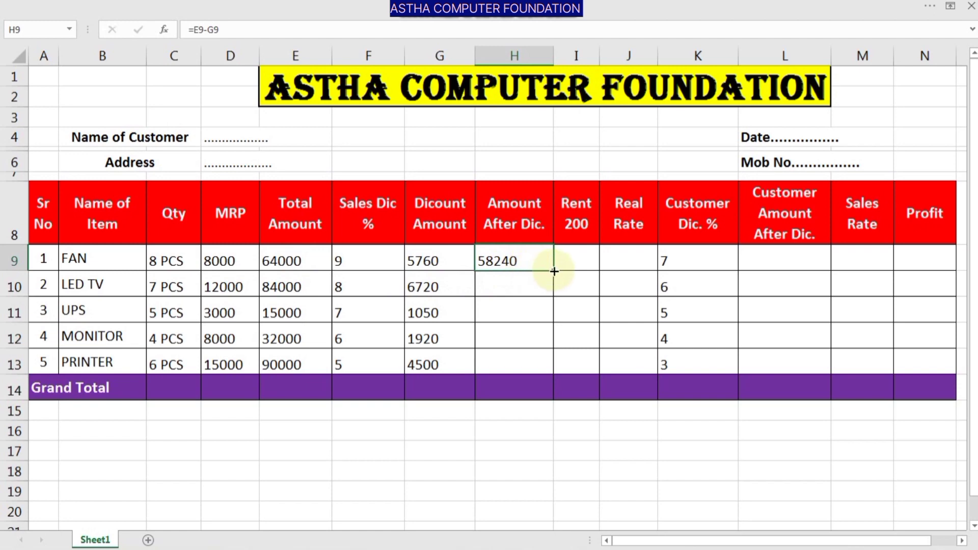
drag(554, 271, 544, 365)
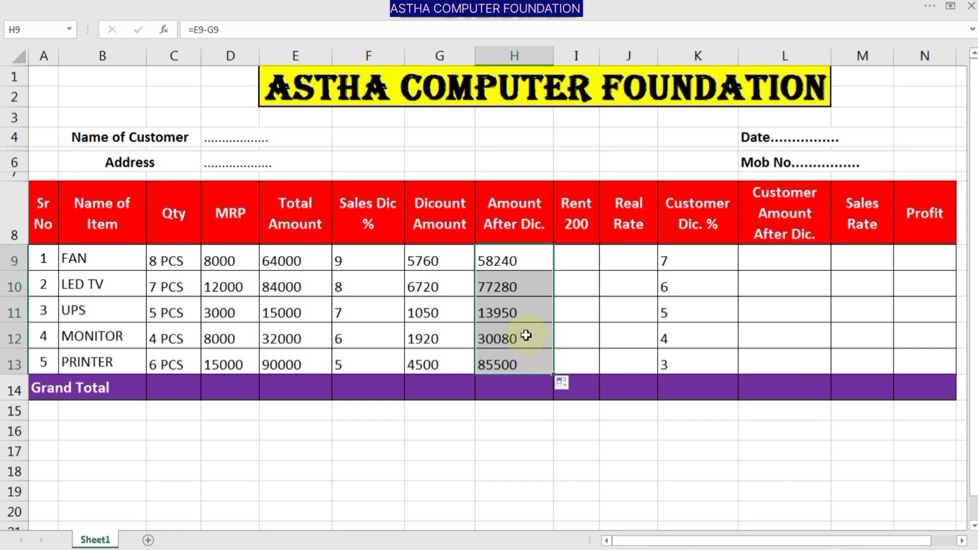
- Split the rent of 200 across the five items with the formula =200/5 in I9, filled down through I13
click(576, 261)
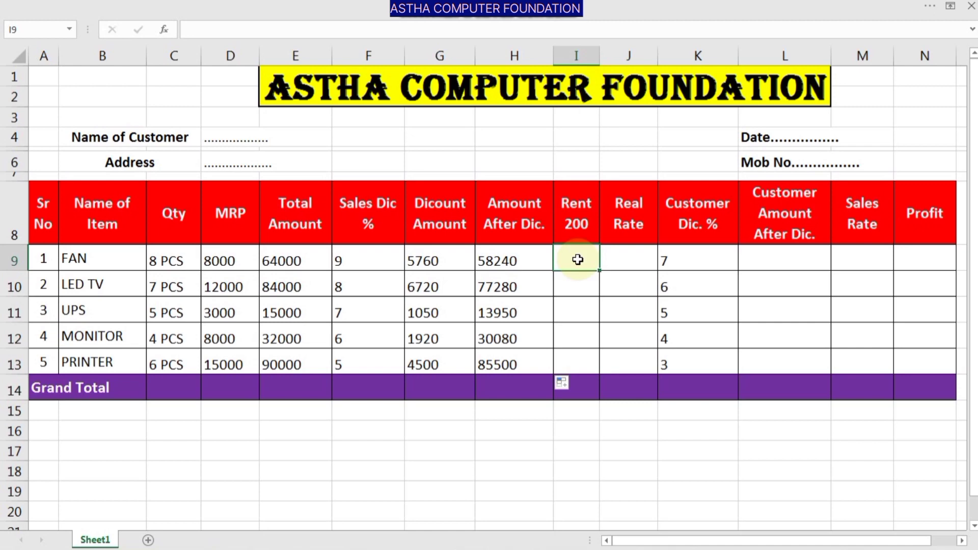
click(583, 223)
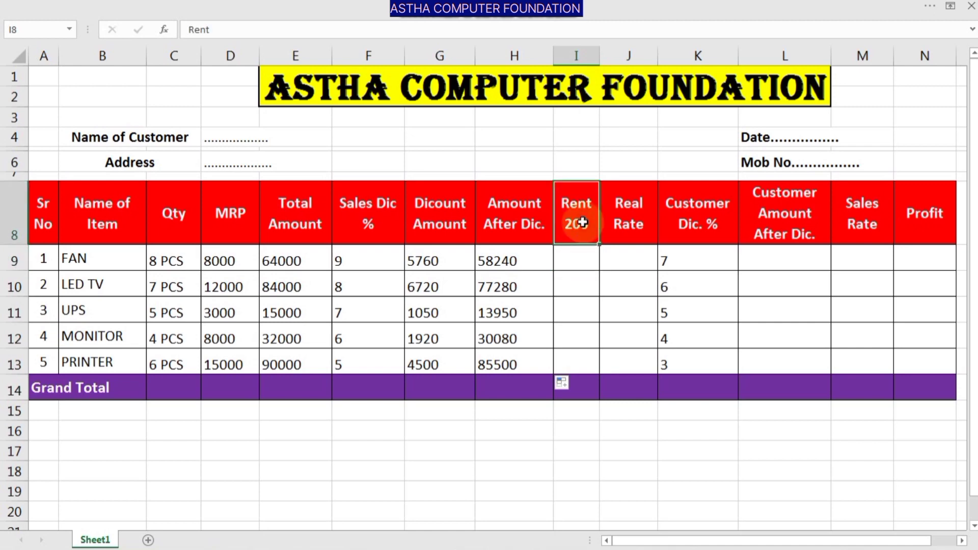
click(579, 260)
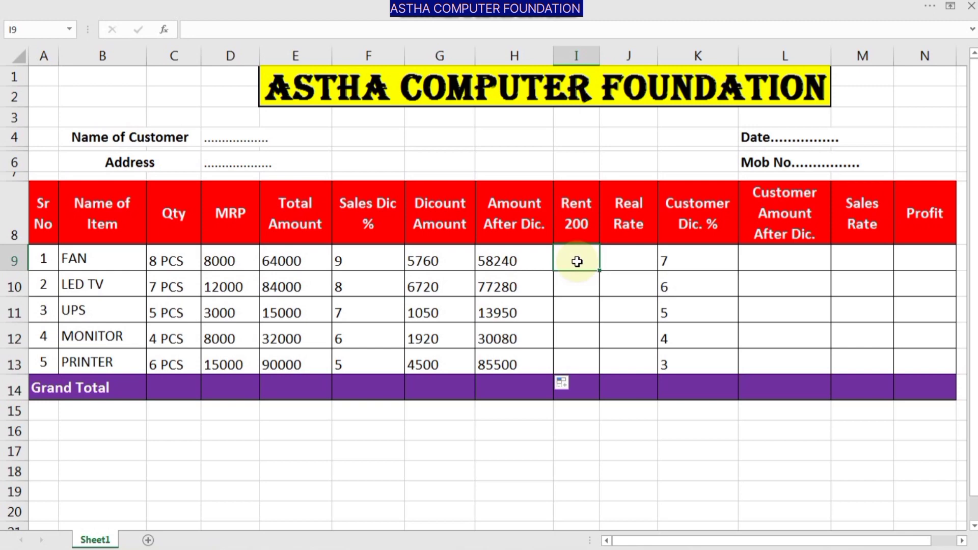
text(=)
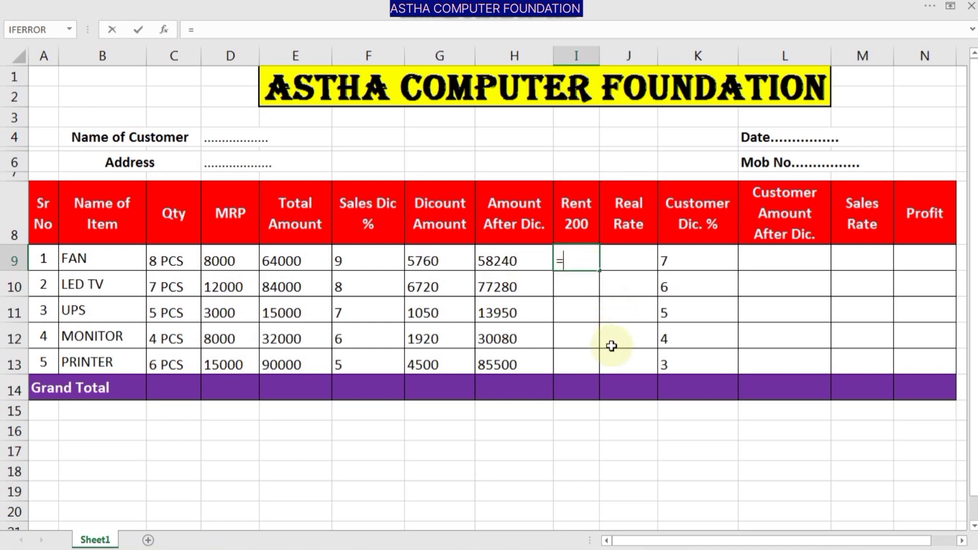
text(200)
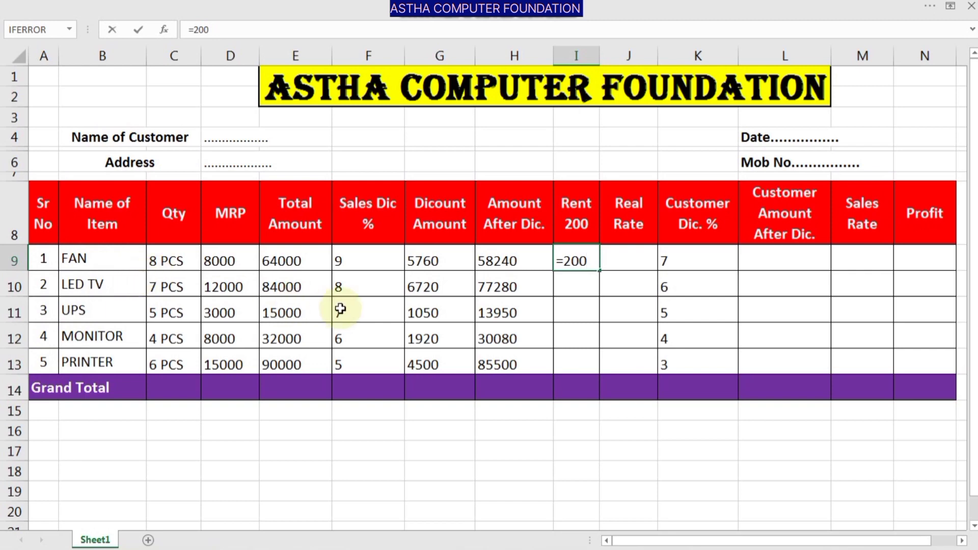
text(/5)
key(Return)
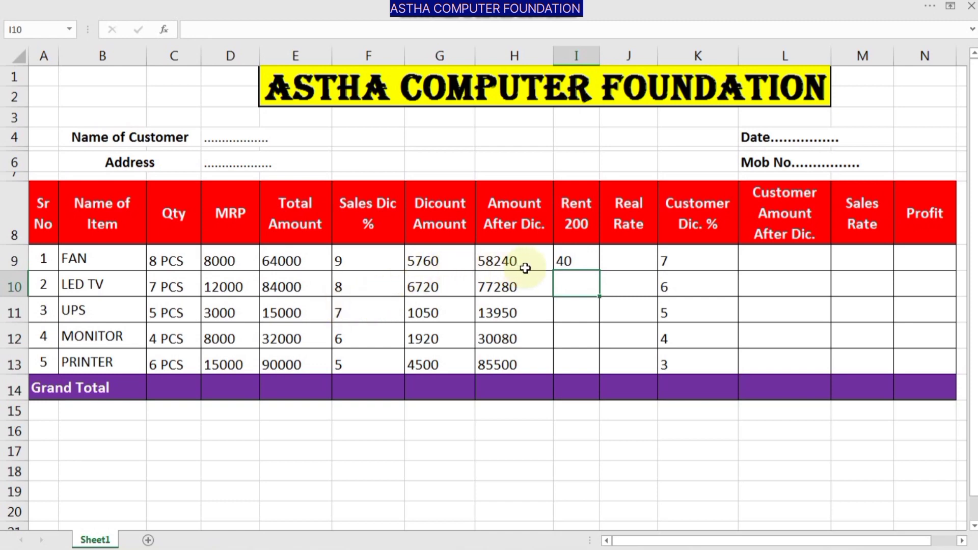
click(576, 261)
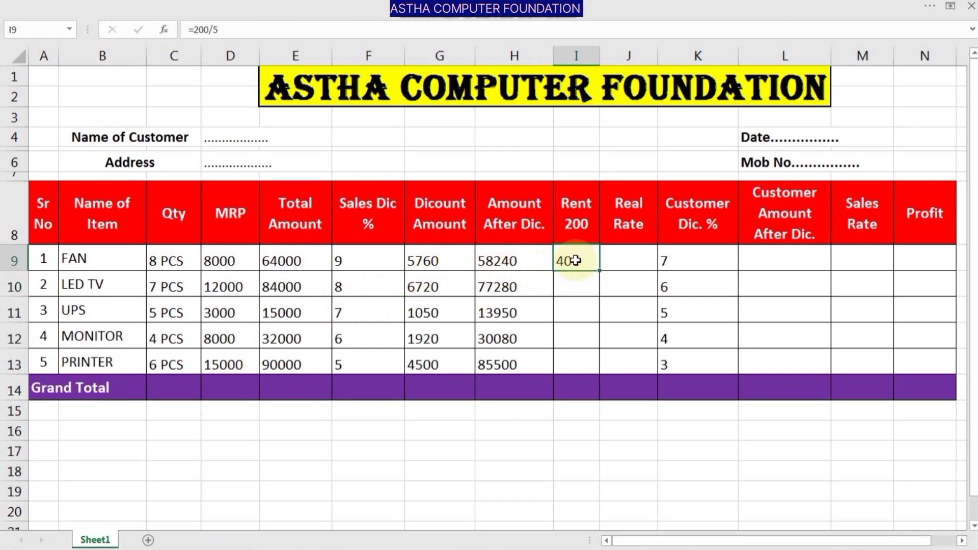
drag(601, 272, 647, 371)
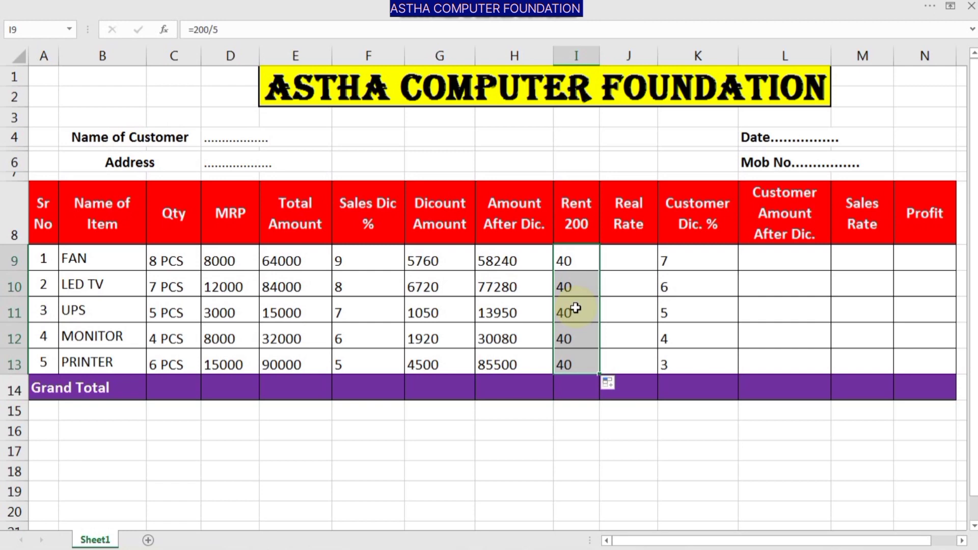
- Calculate the FAN row's Real Rate in J9 by adding the rent share to the discounted amount with =H9+I9
click(577, 261)
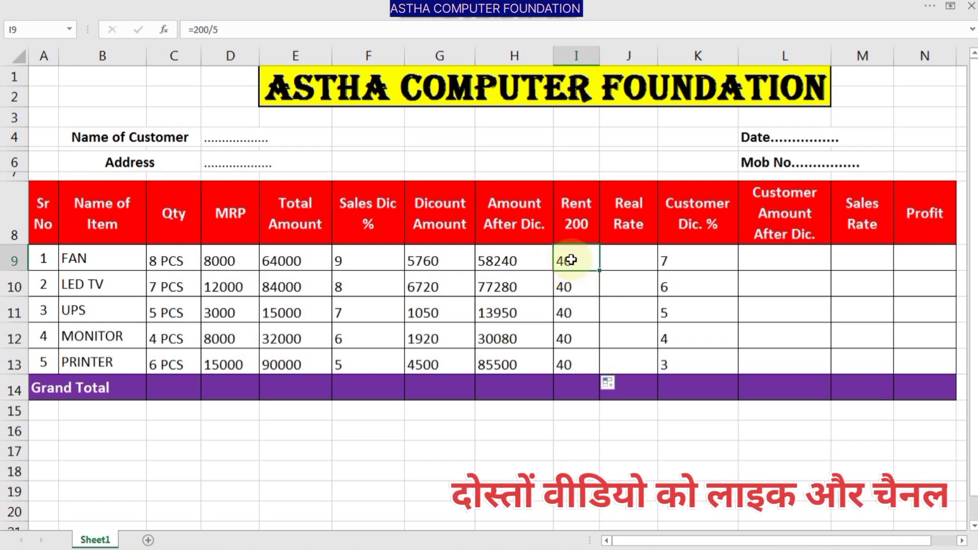
click(626, 255)
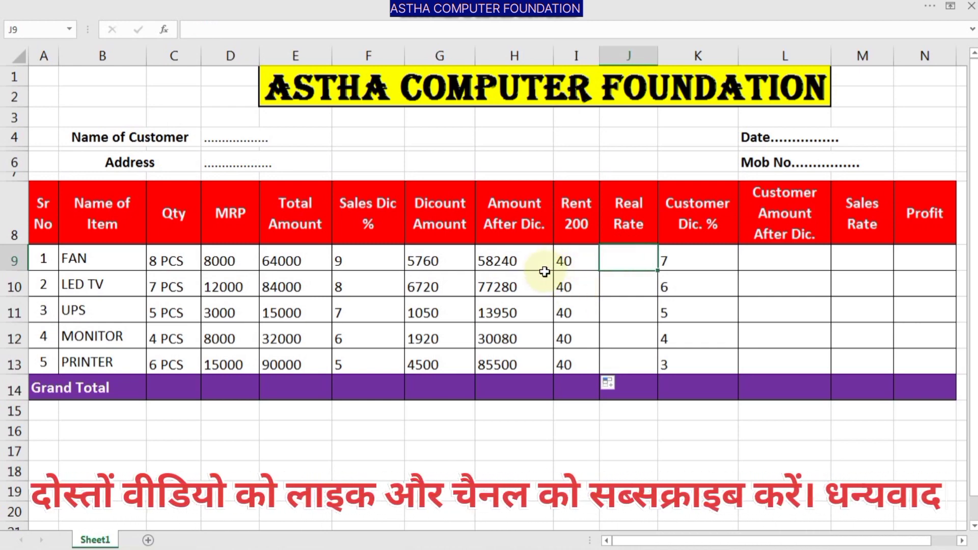
click(493, 263)
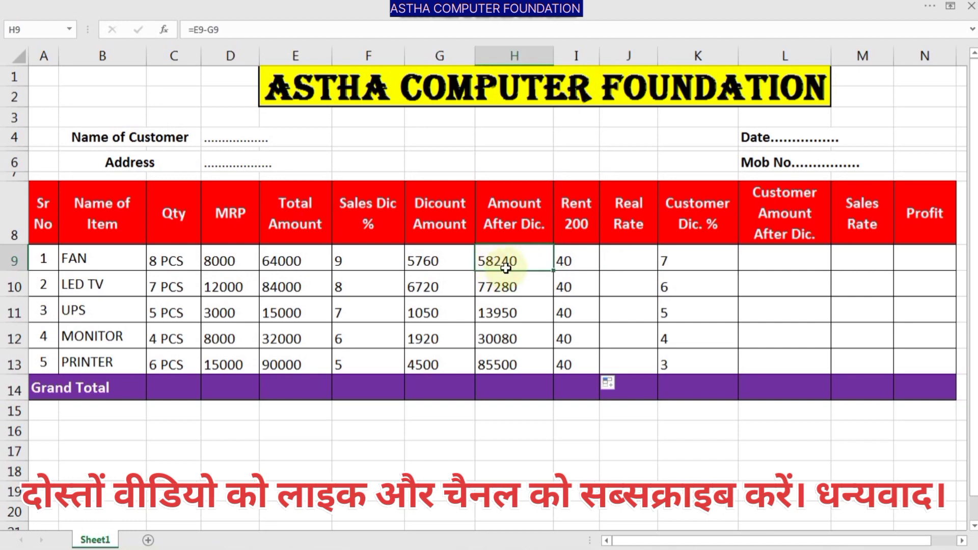
click(565, 263)
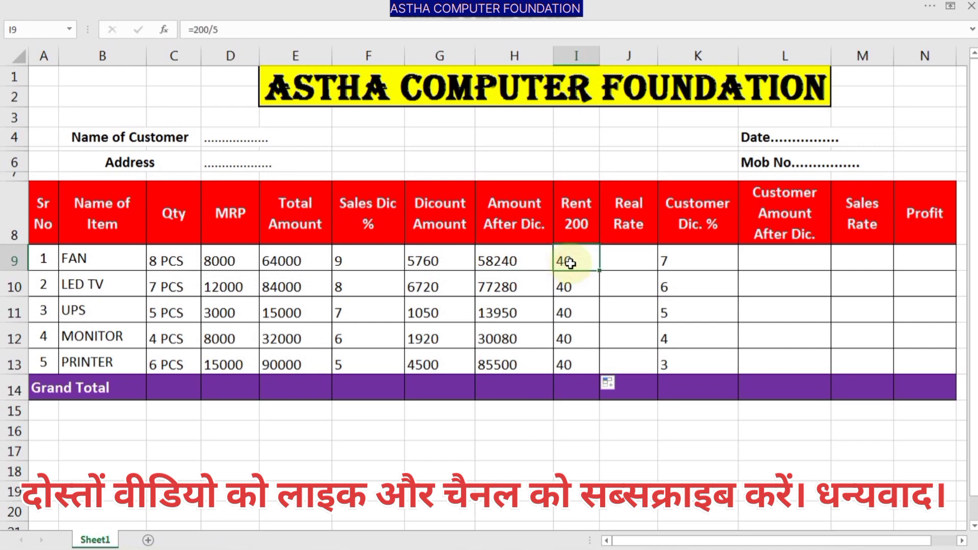
click(622, 263)
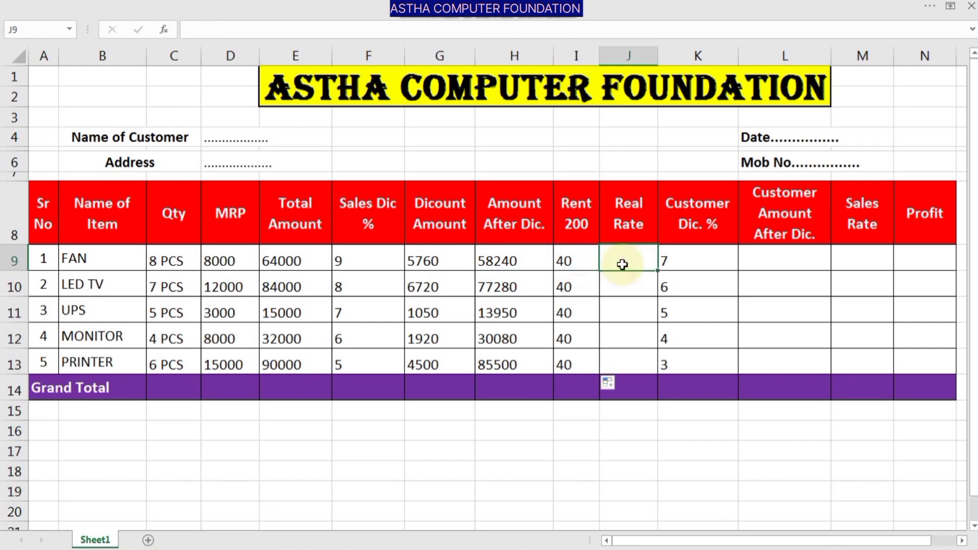
text(=)
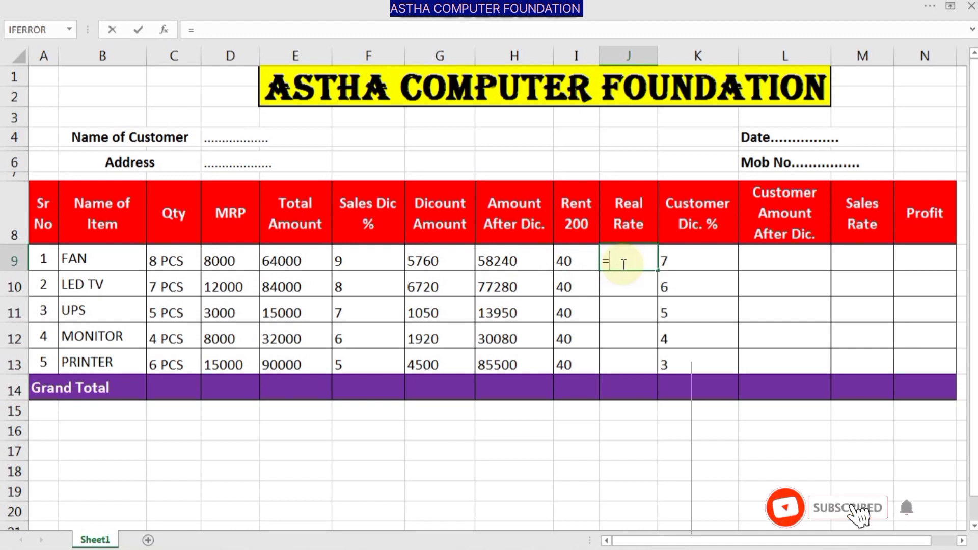
key(Left)
key(Left)
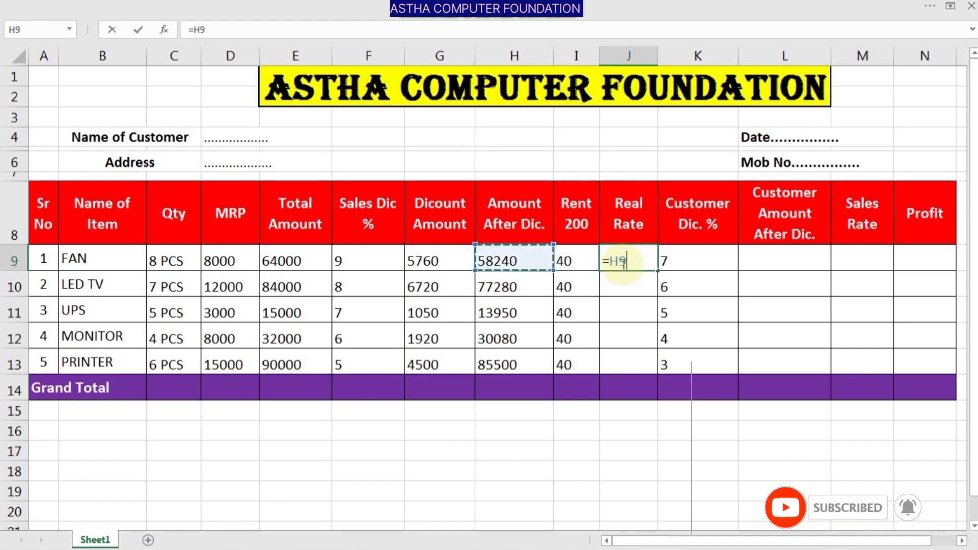
text(+)
key(Left)
key(ctrl+Return)
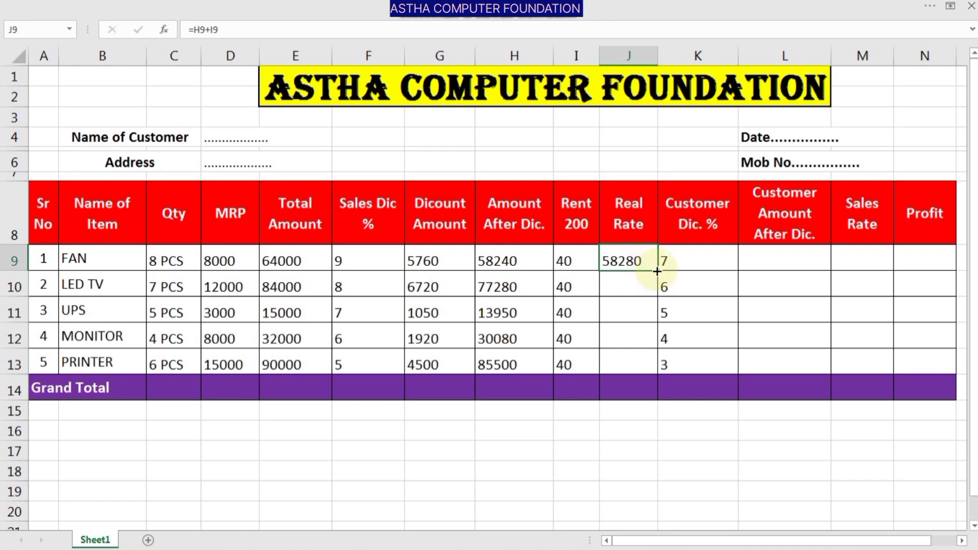
- Fill the Real Rate formula from J9 down through J13 and check the Customer Dic. % entries beside it
drag(658, 272, 638, 368)
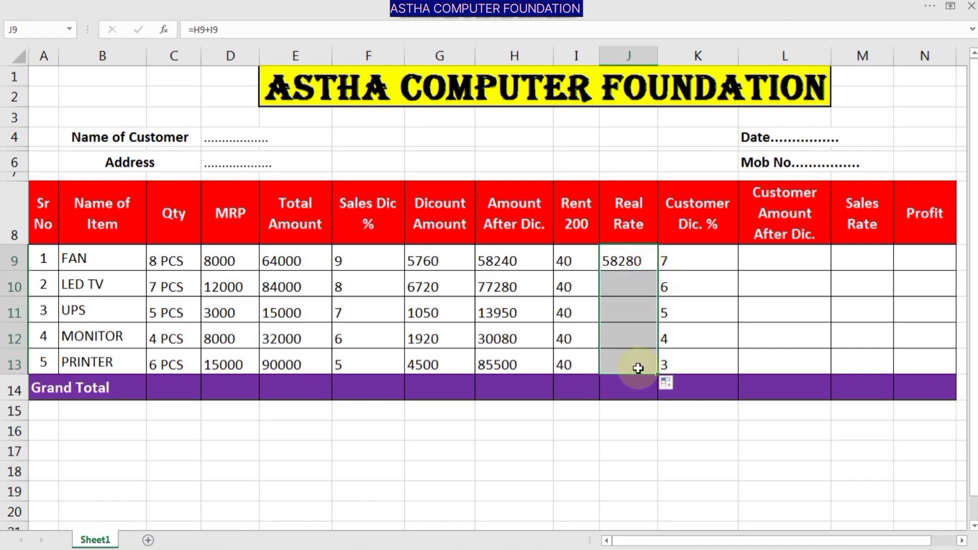
click(625, 267)
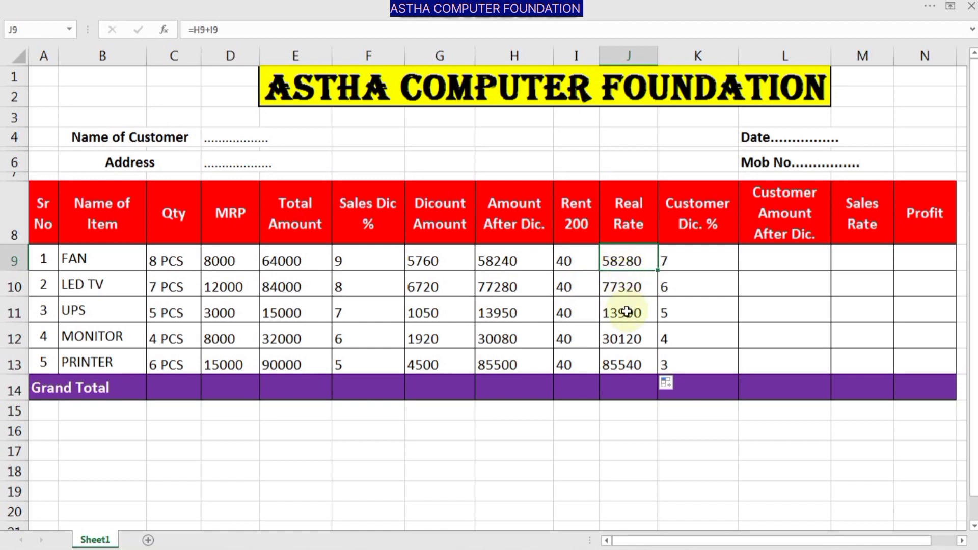
click(706, 261)
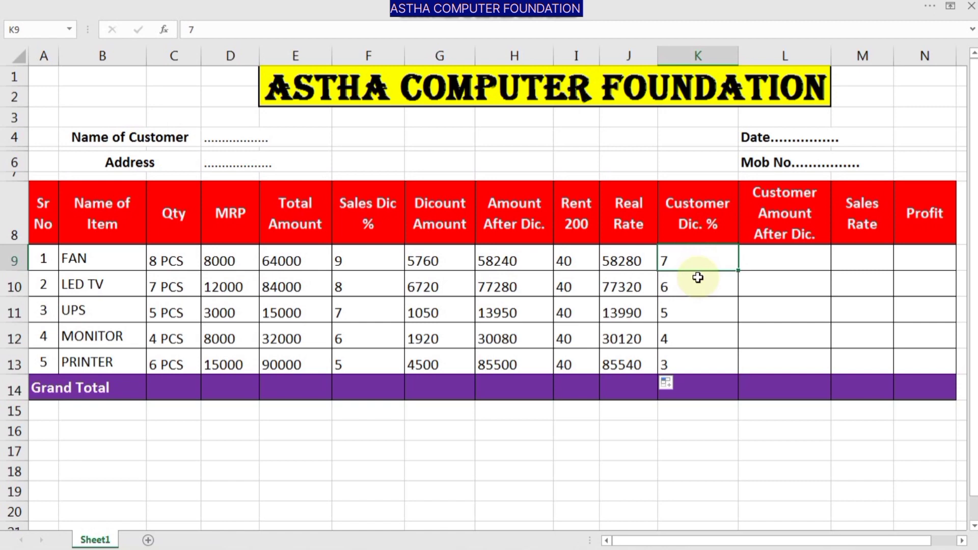
click(679, 309)
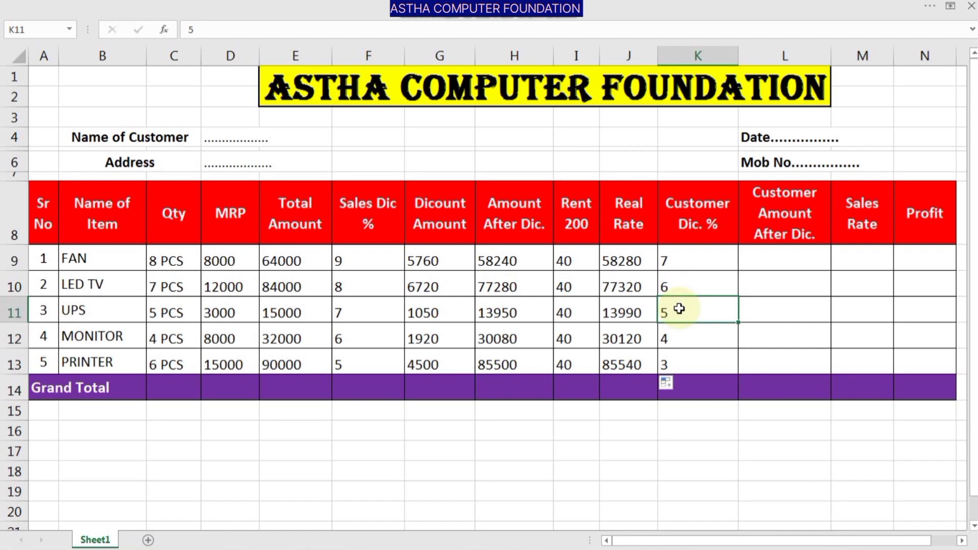
- Calculate the FAN row's Customer Amount After Dic. in L9 from the Total Amount and Customer Dic. % with the formula =E9*K9%
click(765, 258)
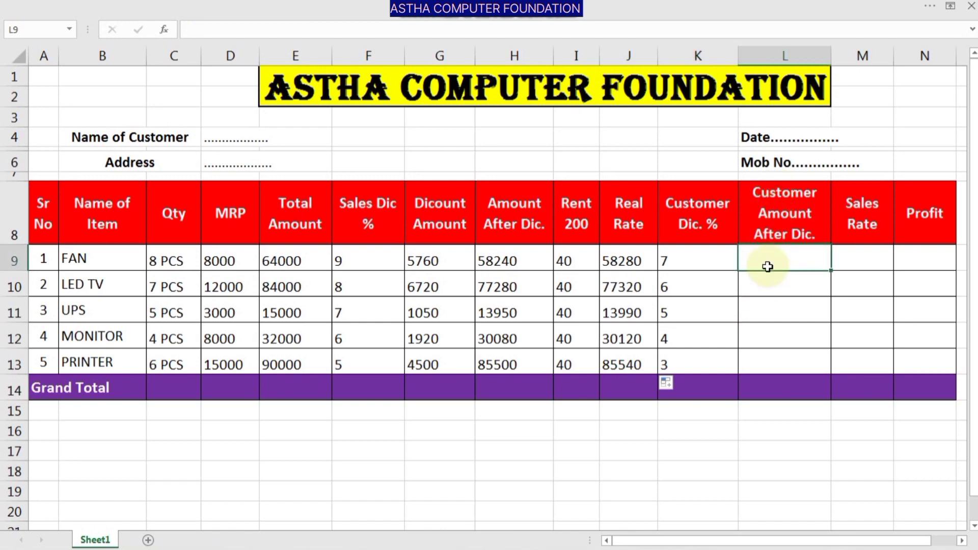
text(=)
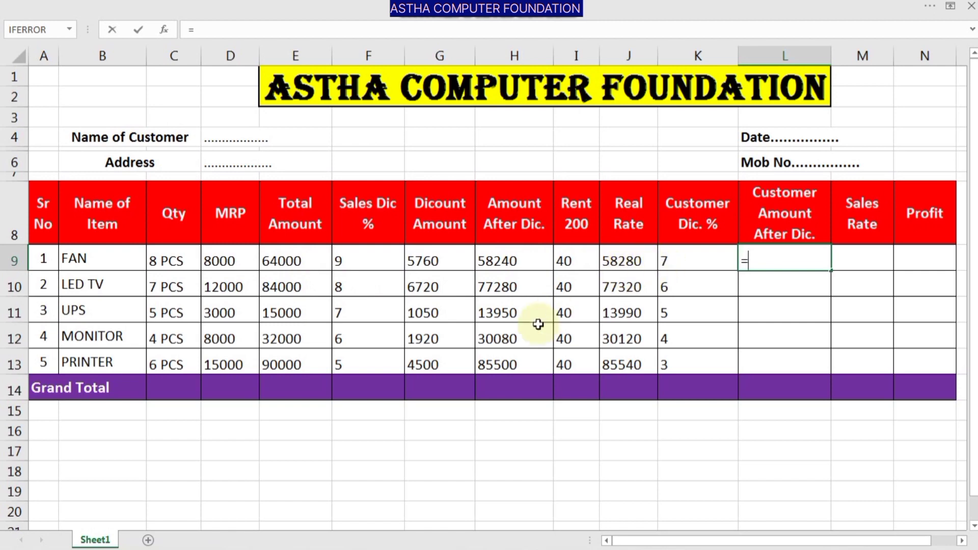
key(Left)
key(Left)
key(Left)
key(Left)
key(Left)
key(Left)
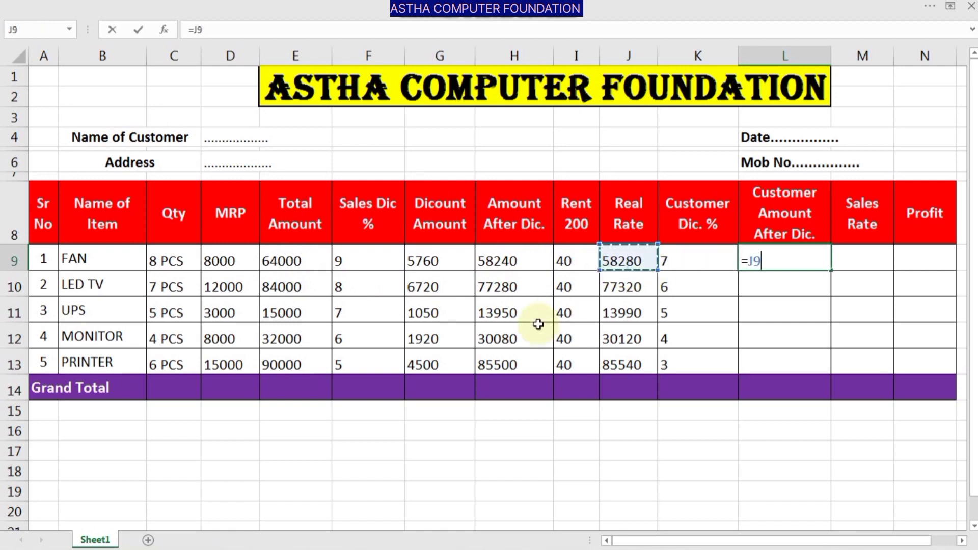
key(Left)
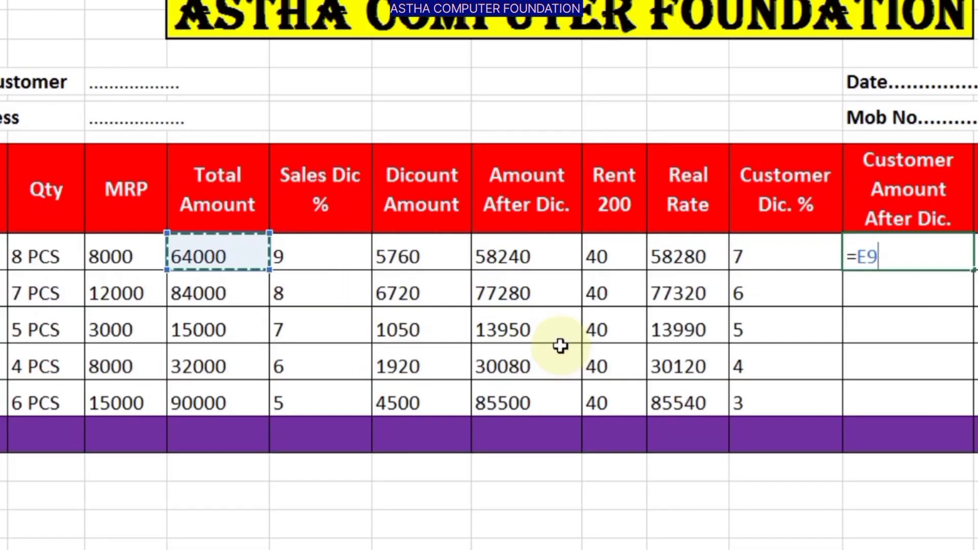
text(*)
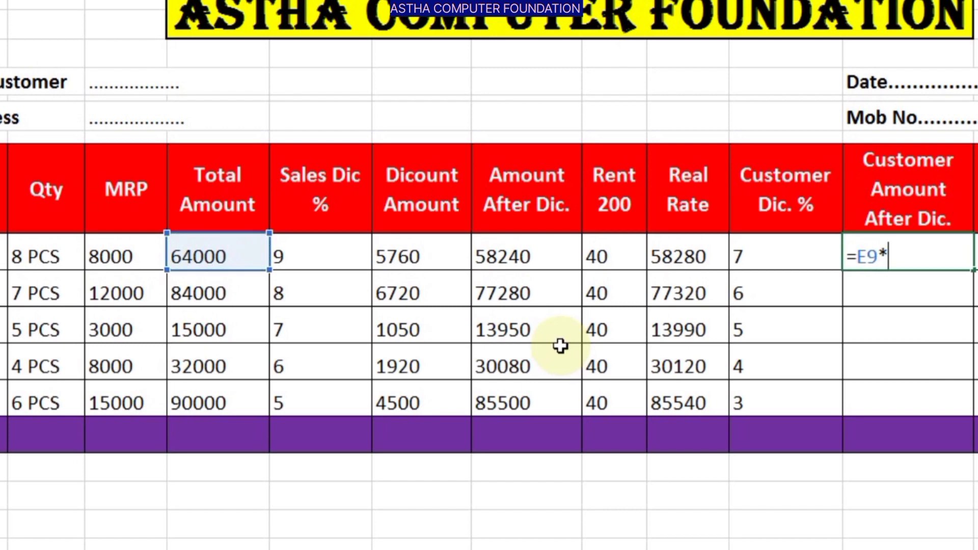
key(Left)
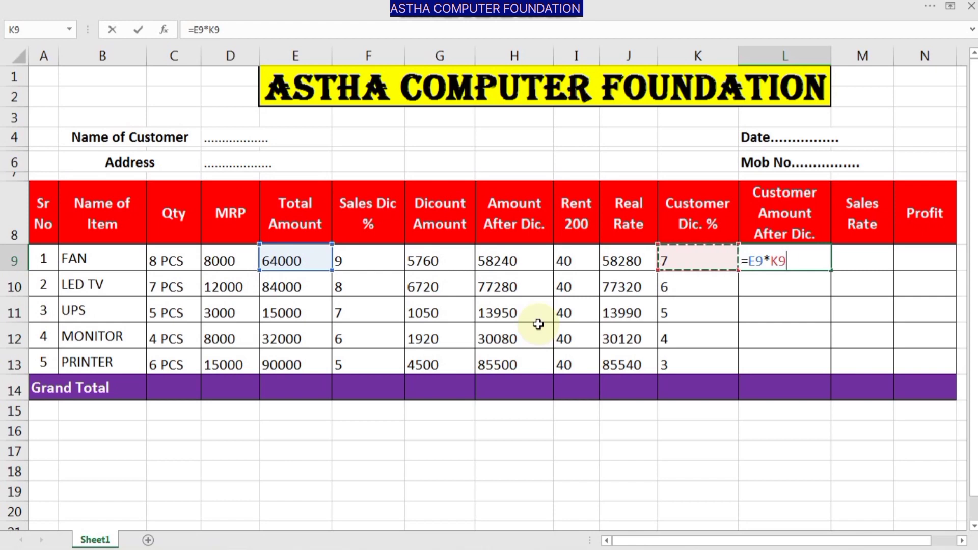
text(%)
key(Return)
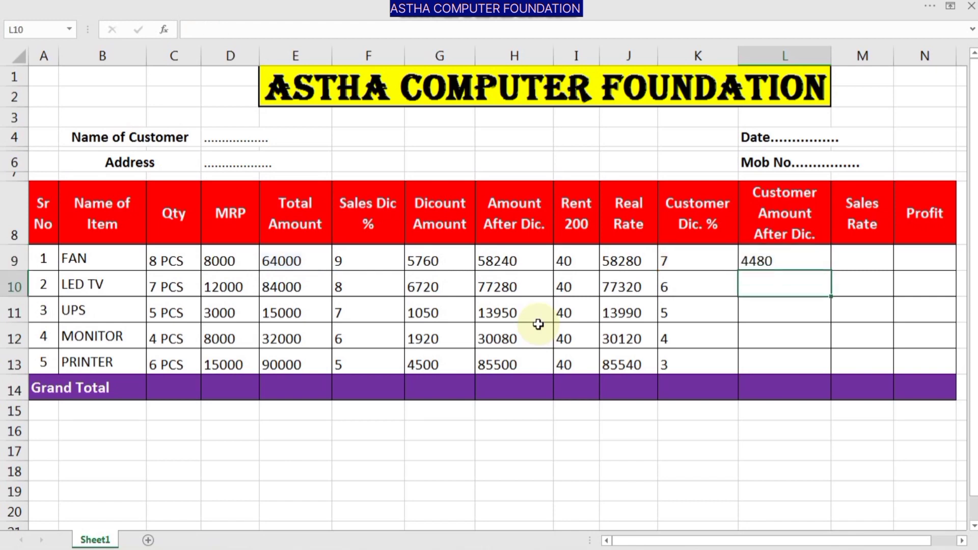
- Fill the Customer Amount After Dic. formula from L9 down through L13 for the remaining items
click(759, 266)
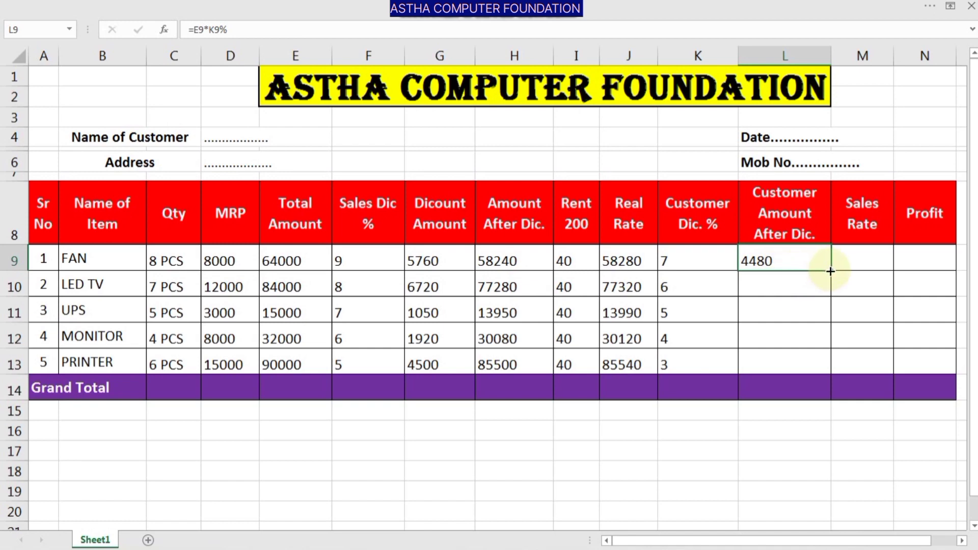
drag(830, 271, 816, 372)
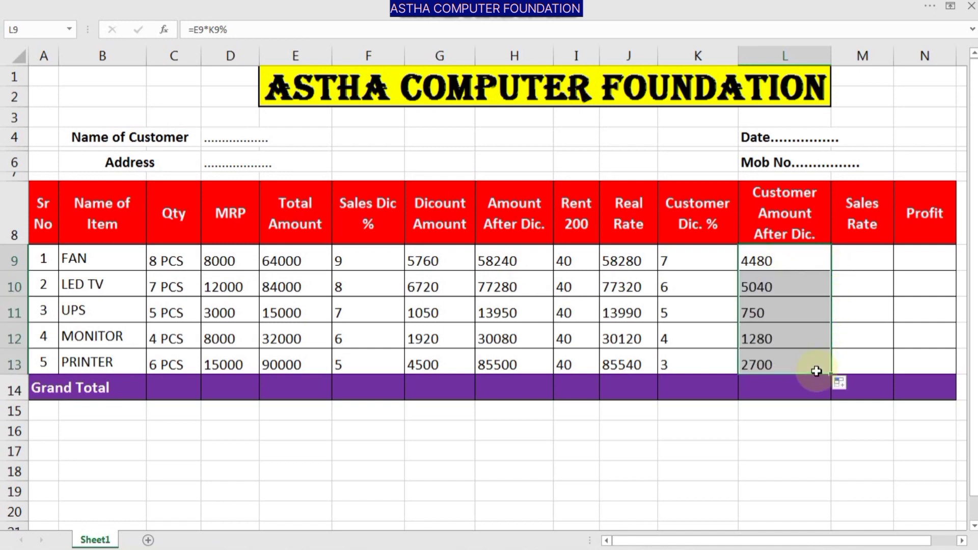
click(778, 285)
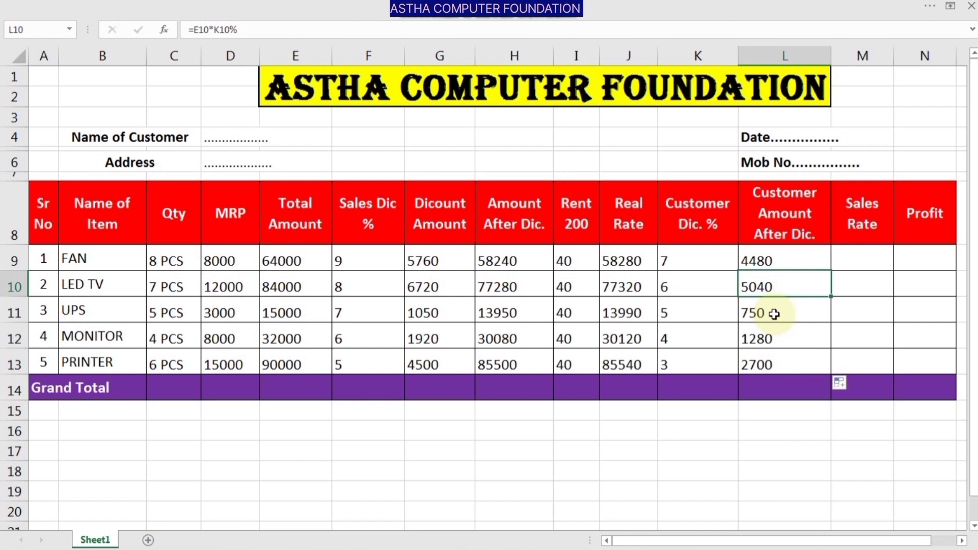
click(793, 262)
- Calculate the FAN row's Sales Rate in M9 by subtracting the customer discount from the Total Amount with =E9-L9
click(846, 260)
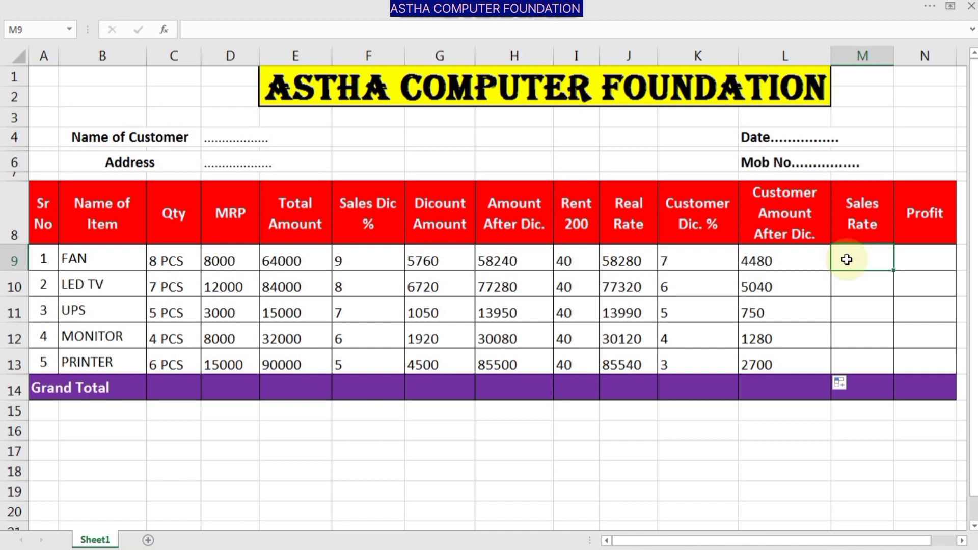
text(=)
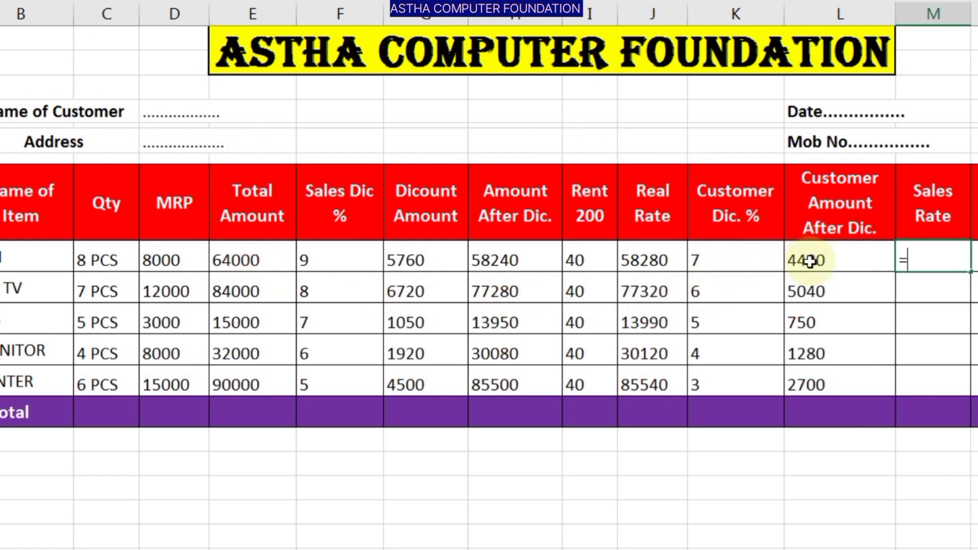
key(Left)
key(Left)
key(Left)
key(Left)
key(Left)
key(Left)
key(Left)
key(Left)
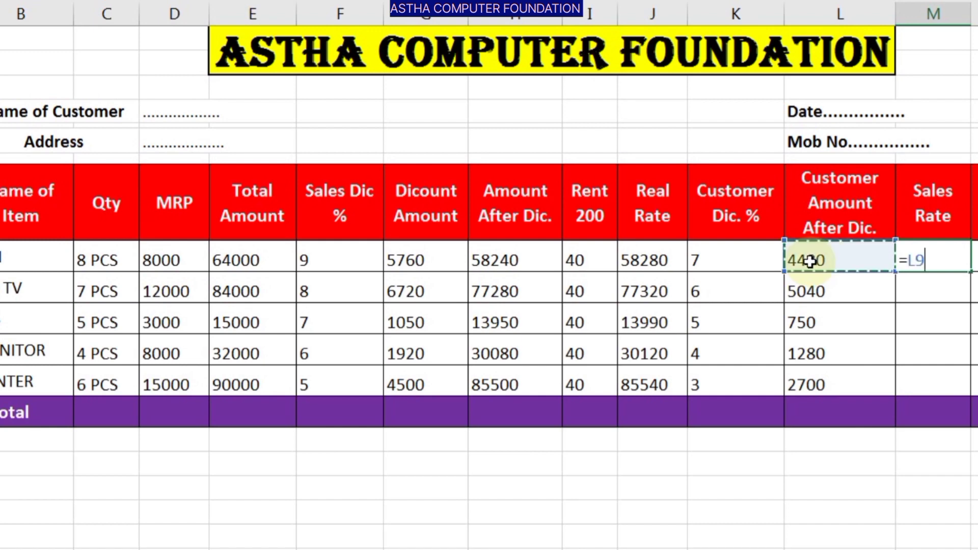
key(Left)
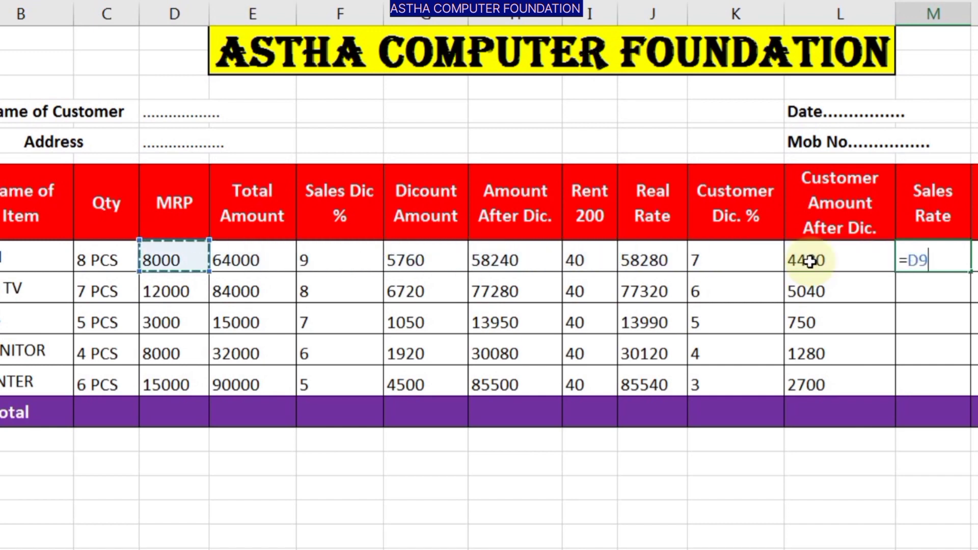
key(Right)
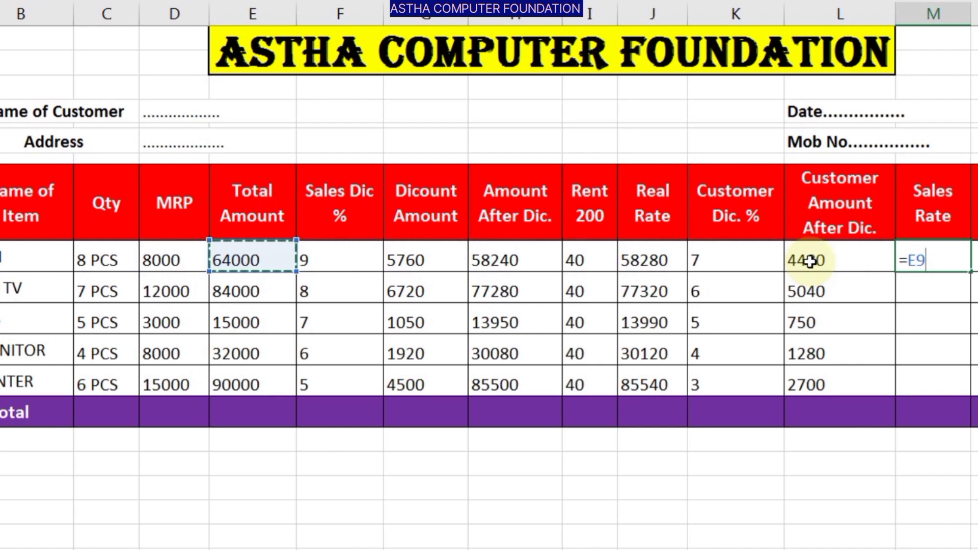
text(-)
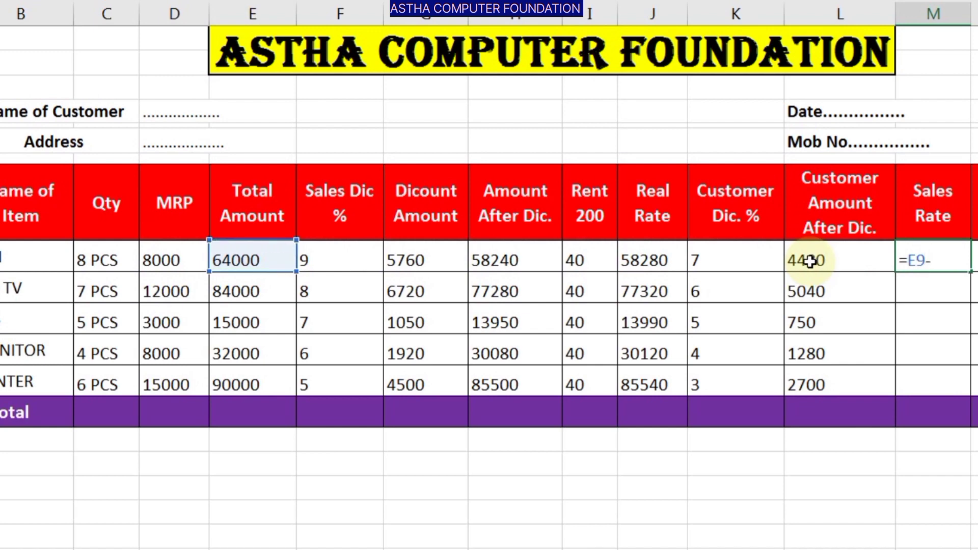
click(811, 261)
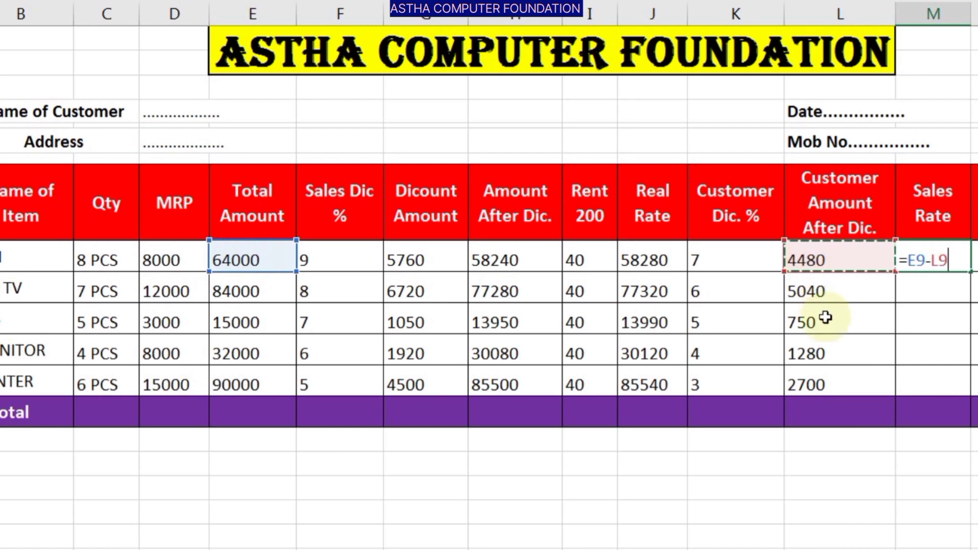
key(Return)
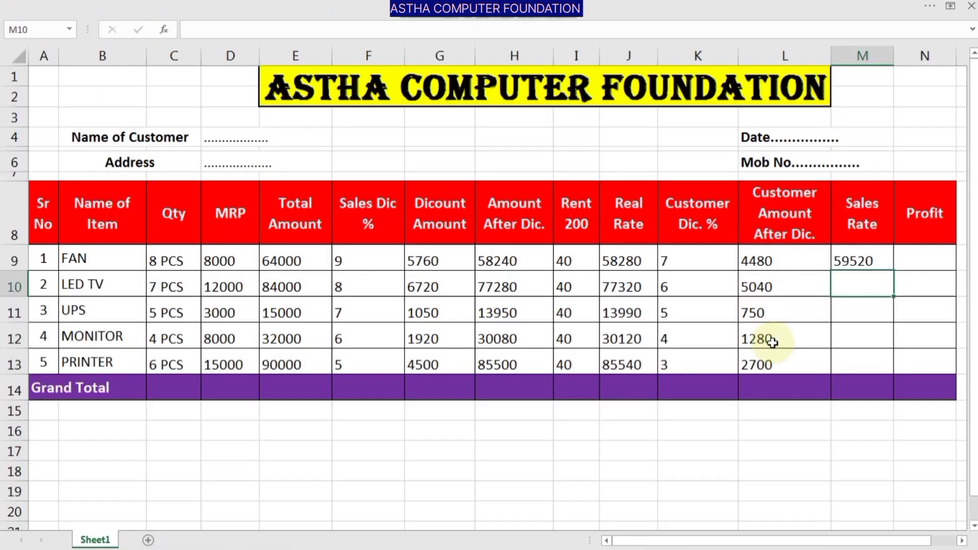
- Fill the Sales Rate formula from M9 down through M13 and check the FAN row's total, discount, rent and Real Rate cells
click(854, 262)
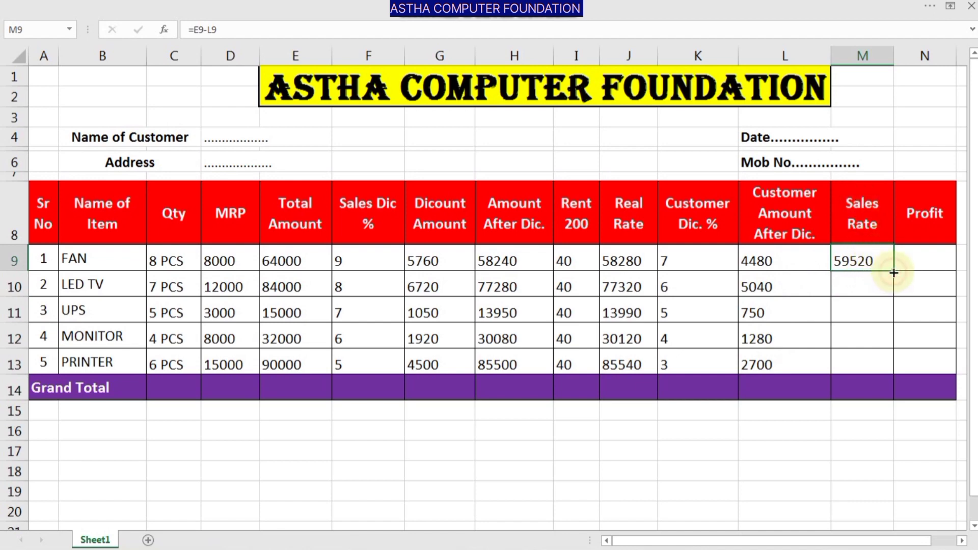
drag(894, 270, 887, 365)
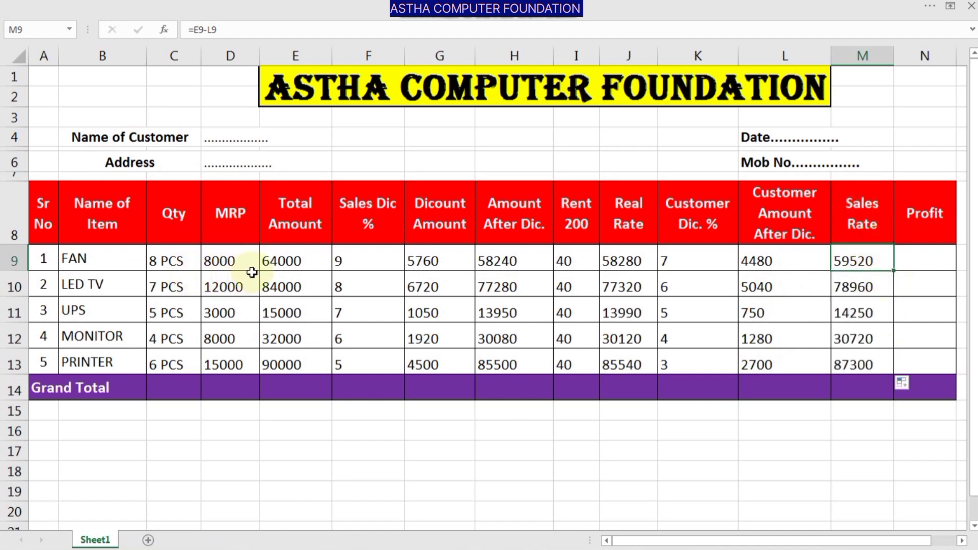
click(292, 263)
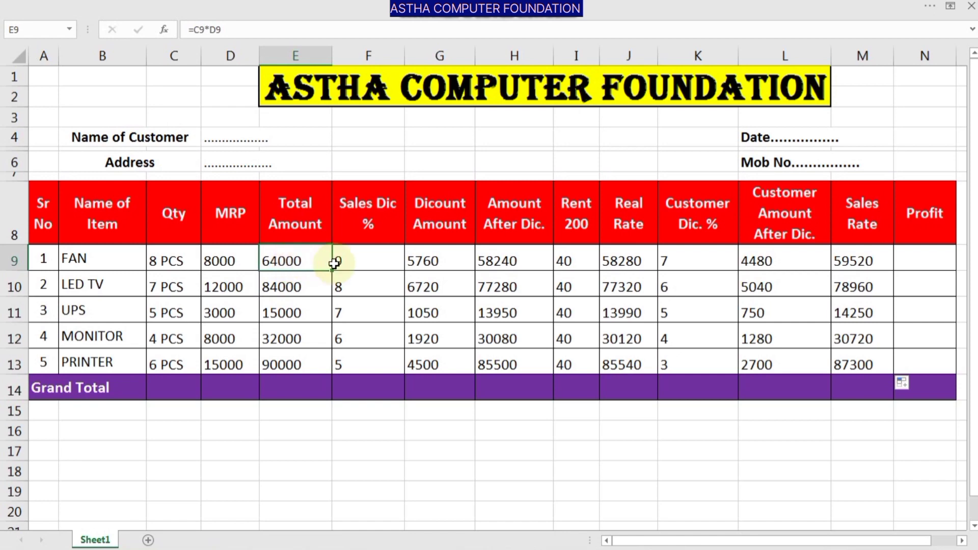
click(422, 266)
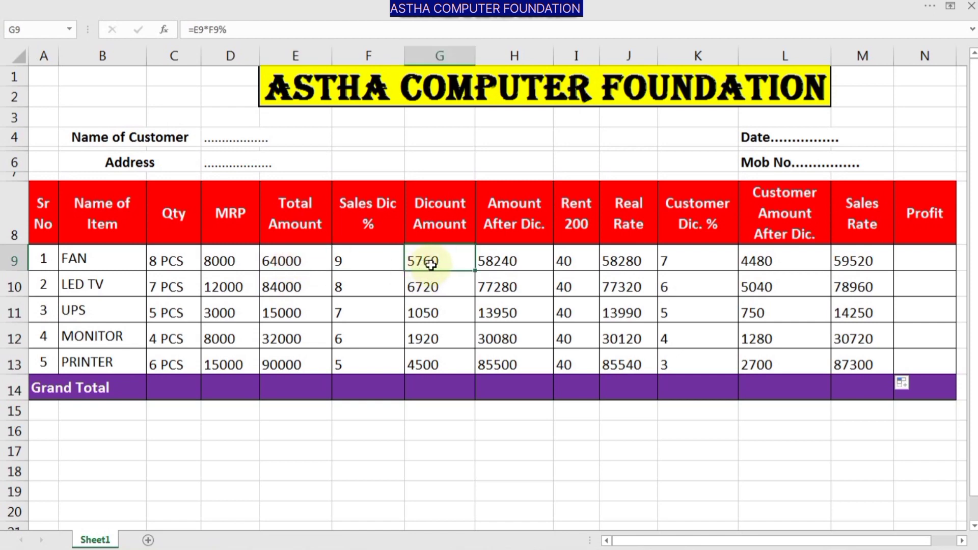
click(564, 265)
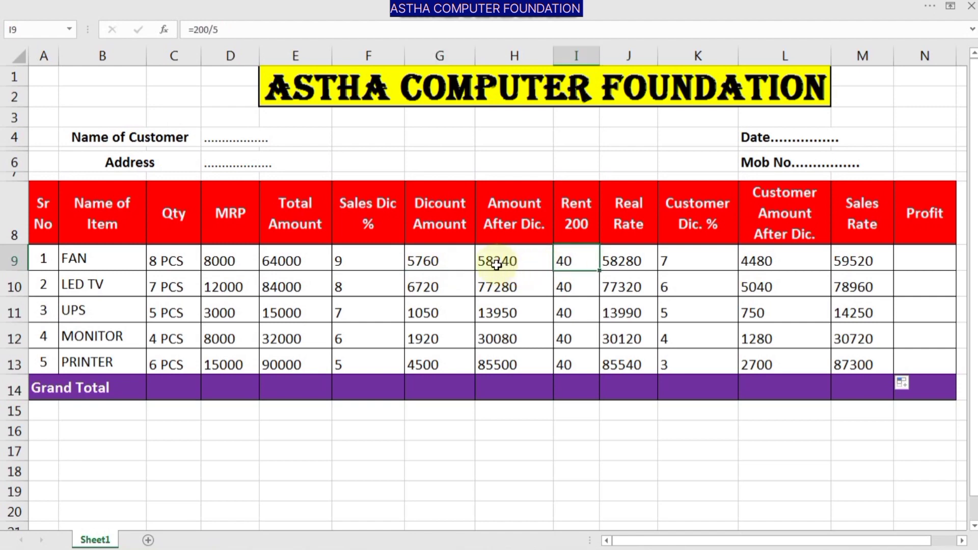
click(628, 270)
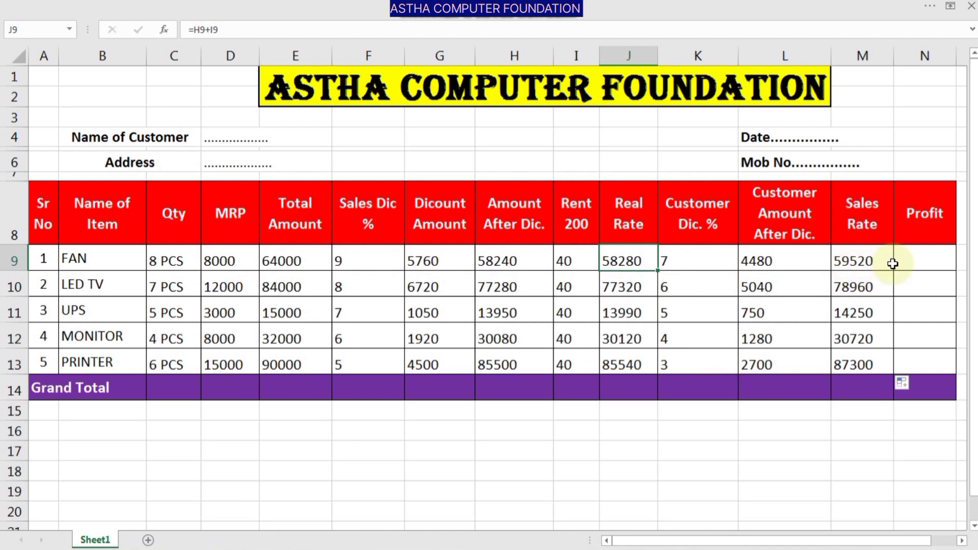
- Calculate the FAN row's Profit in N9 by subtracting the Real Rate from the Sales Rate with =M9-J9
click(917, 260)
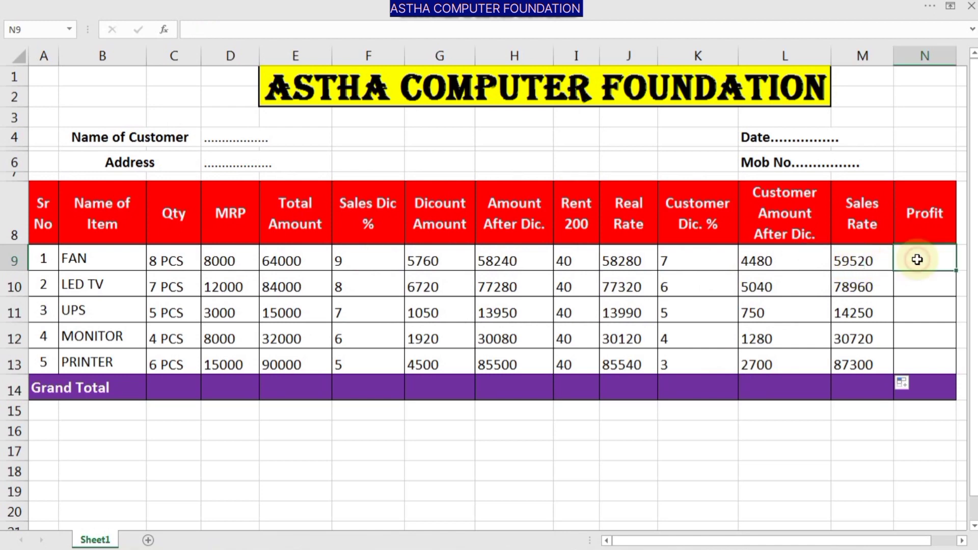
text(=)
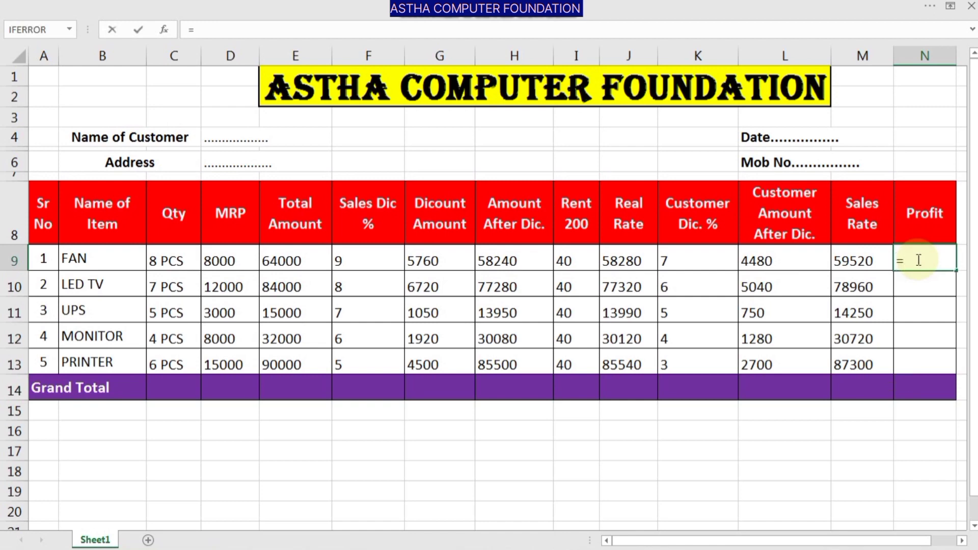
key(Left)
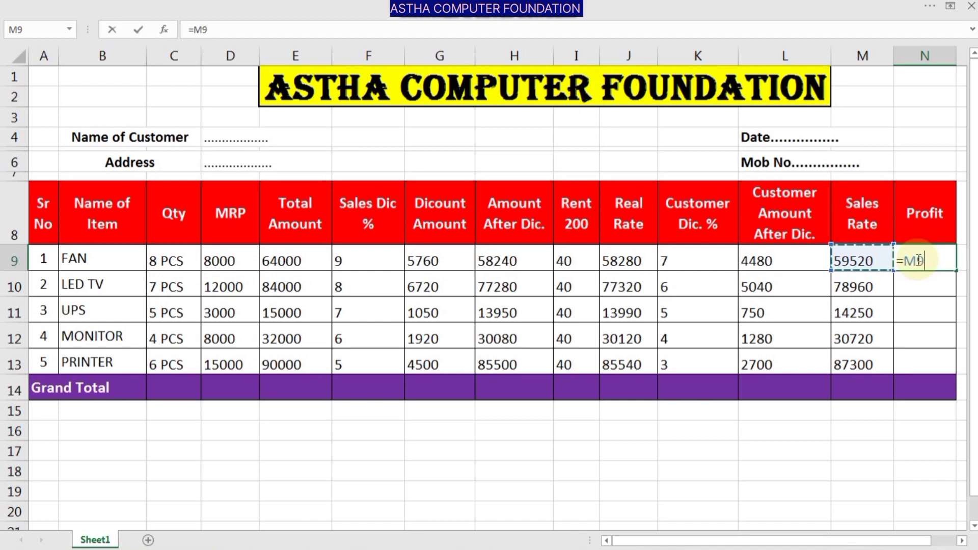
text(-)
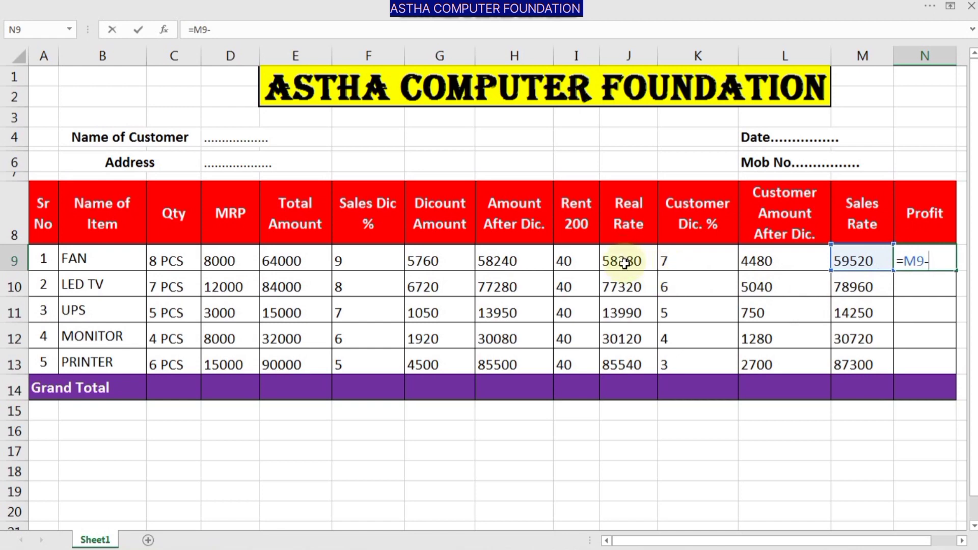
key(Left)
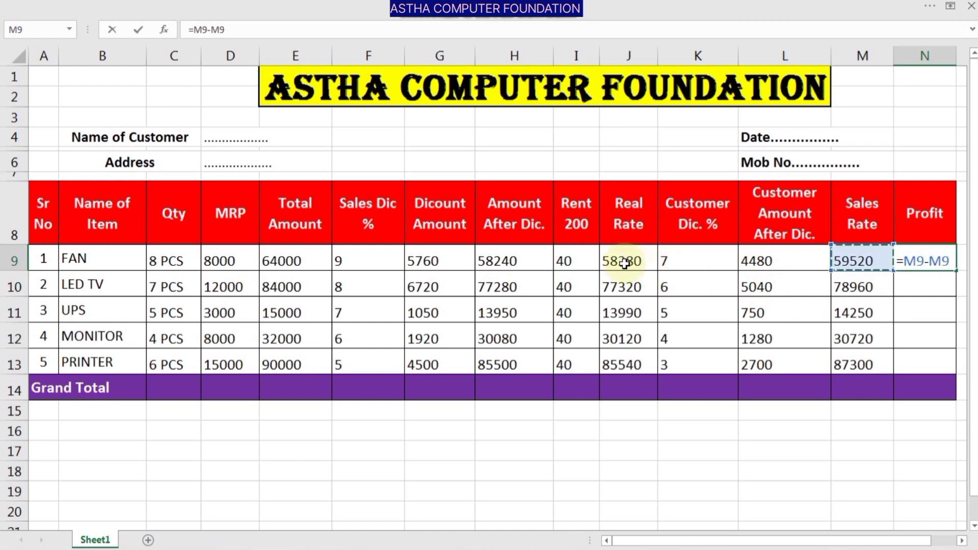
key(Left)
key(Left)
key(Left)
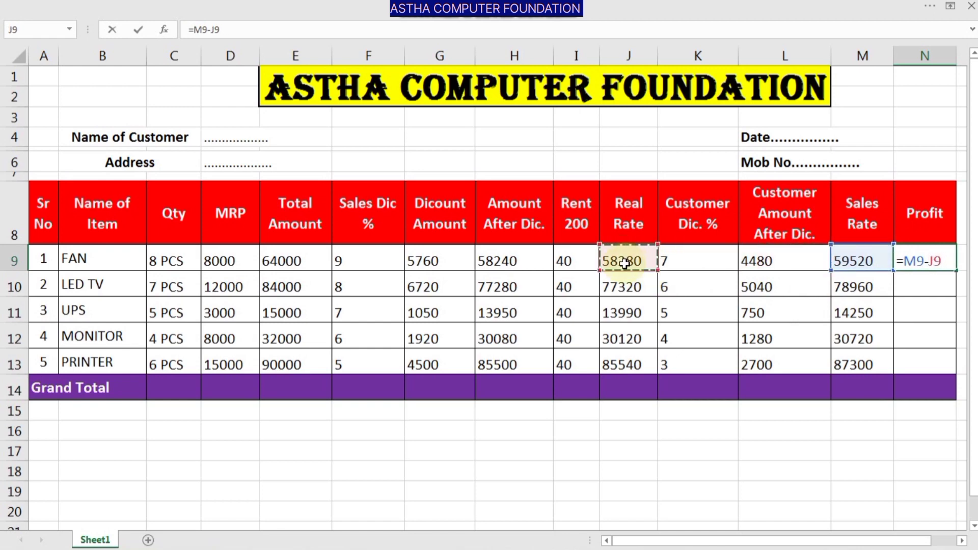
key(Return)
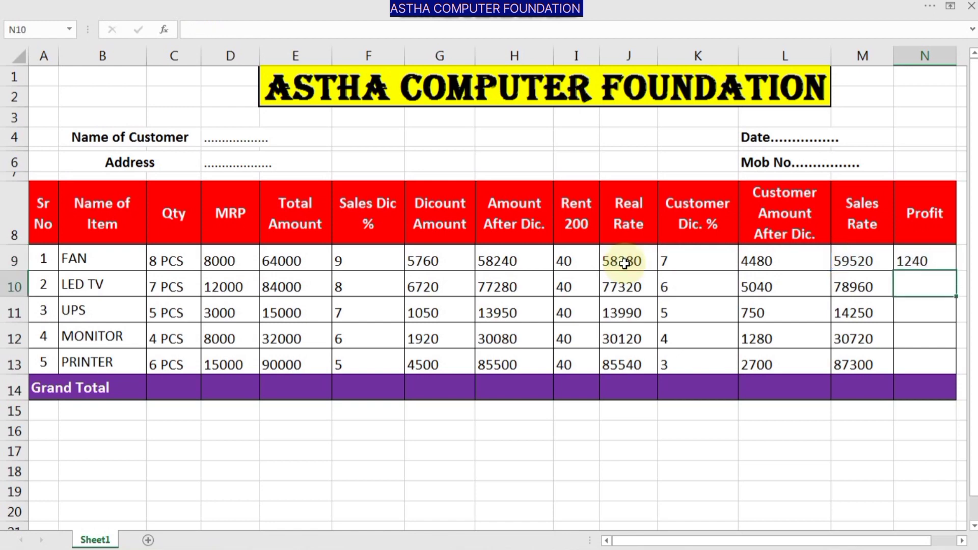
- Fill the Profit formula from N9 down through N13 for the remaining items
click(917, 260)
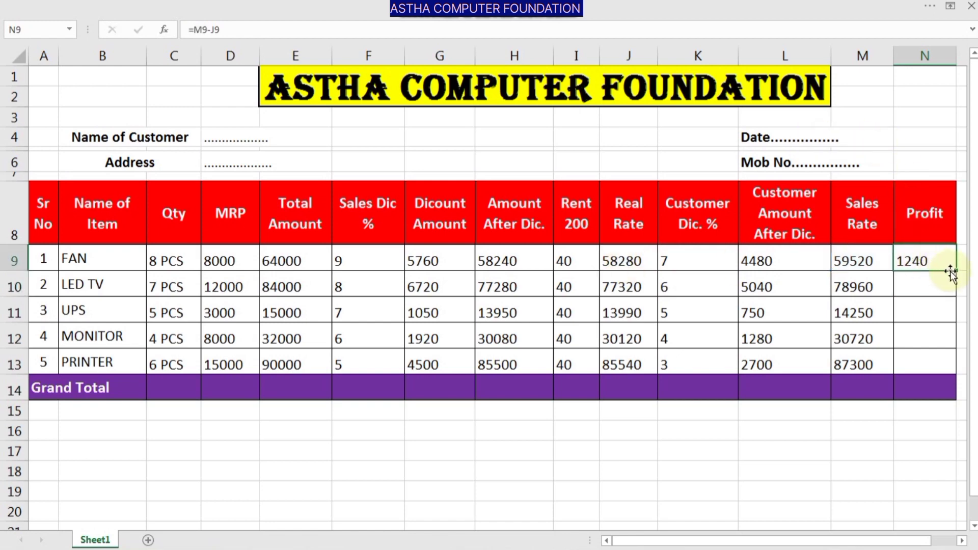
drag(955, 271, 941, 366)
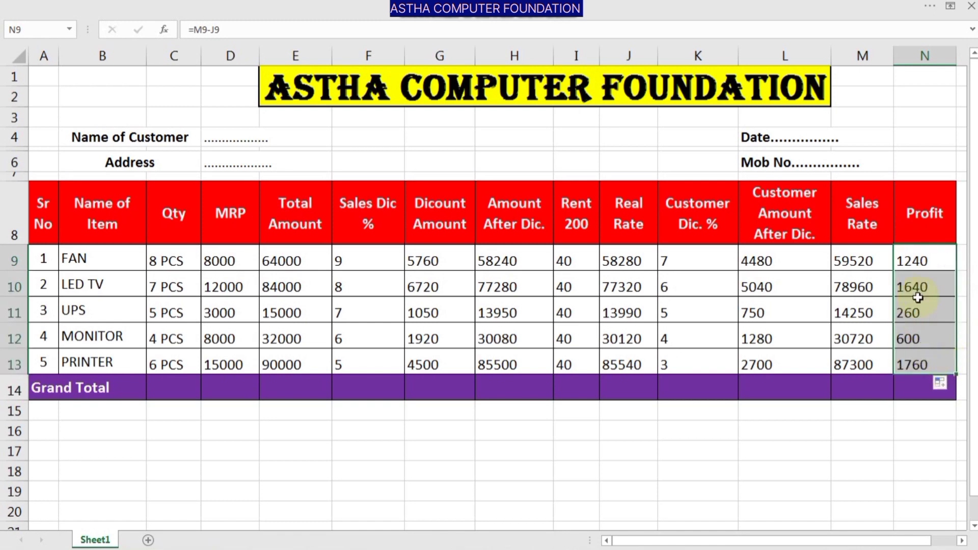
click(915, 265)
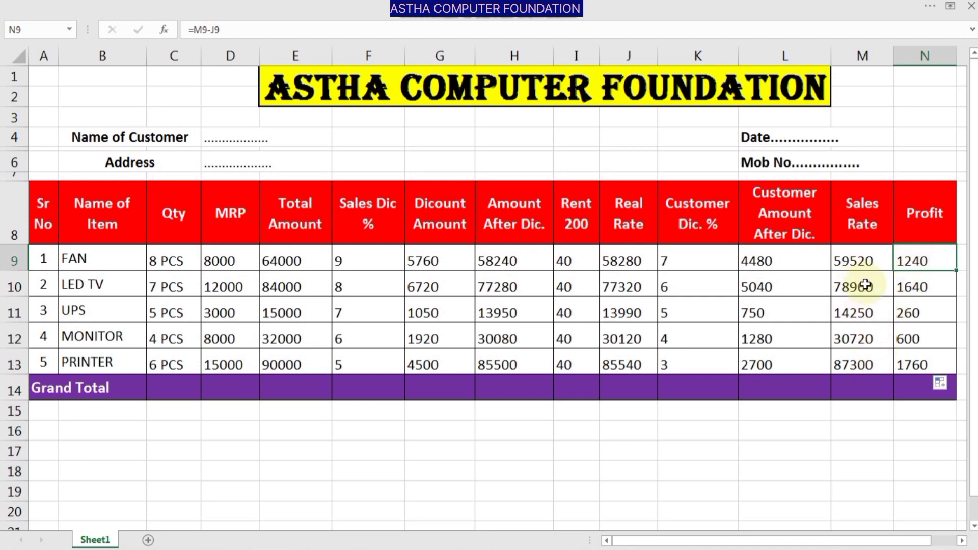
- Total the Real Rate column in the Grand Total row at J14 with =SUM(J9:J13)
click(621, 388)
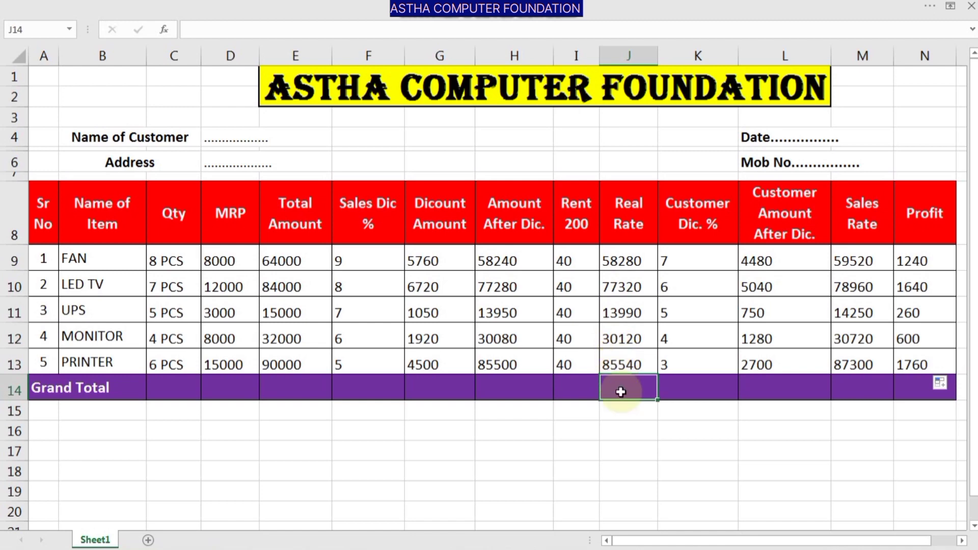
text(=)
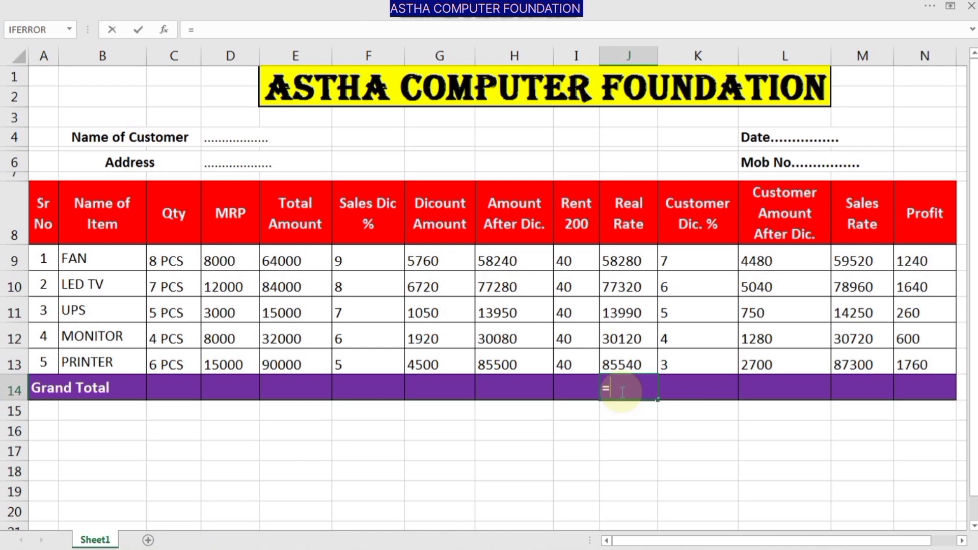
text(SUM)
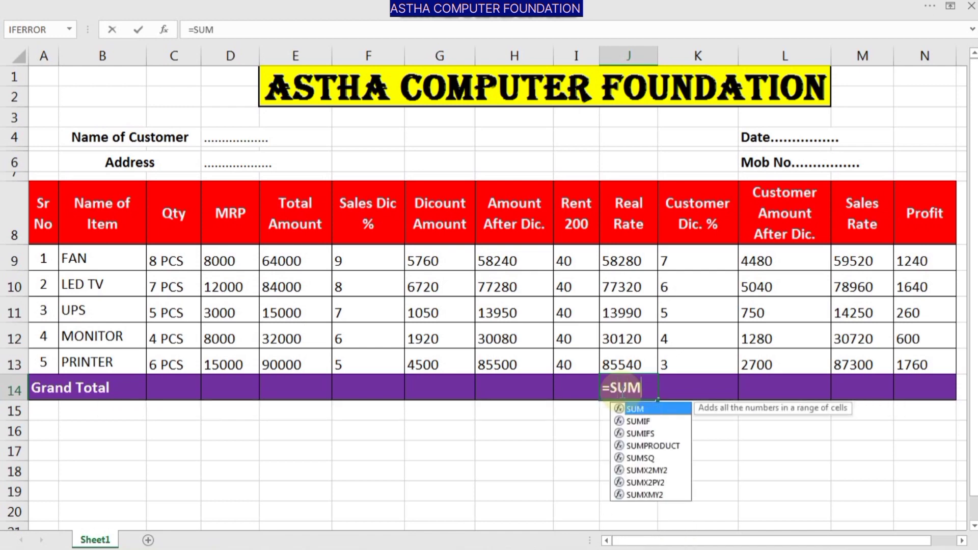
text(()
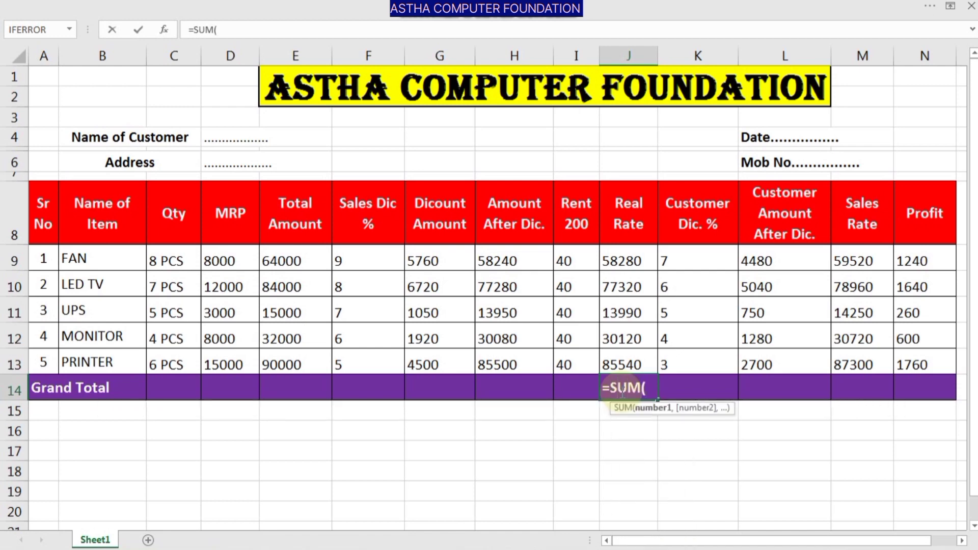
key(Up)
key(Up)
key(Up)
key(Up)
key(Up)
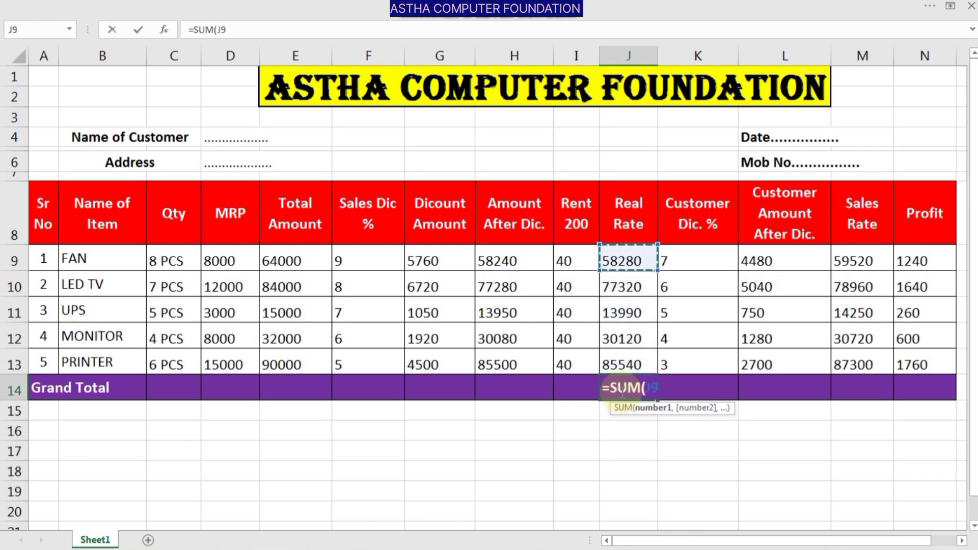
text(:)
key(shift+Down)
key(shift+Down)
key(shift+Down)
key(shift+Down)
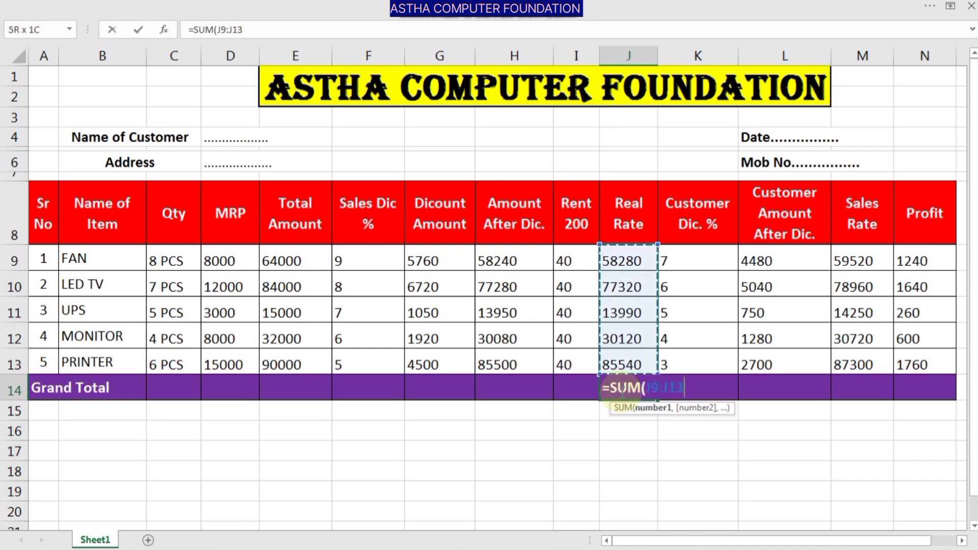
key(Return)
- AutoSum the Sales Rate and Profit columns, rows 9 to 13, into Grand Total cells M14 and N14
drag(846, 259, 902, 384)
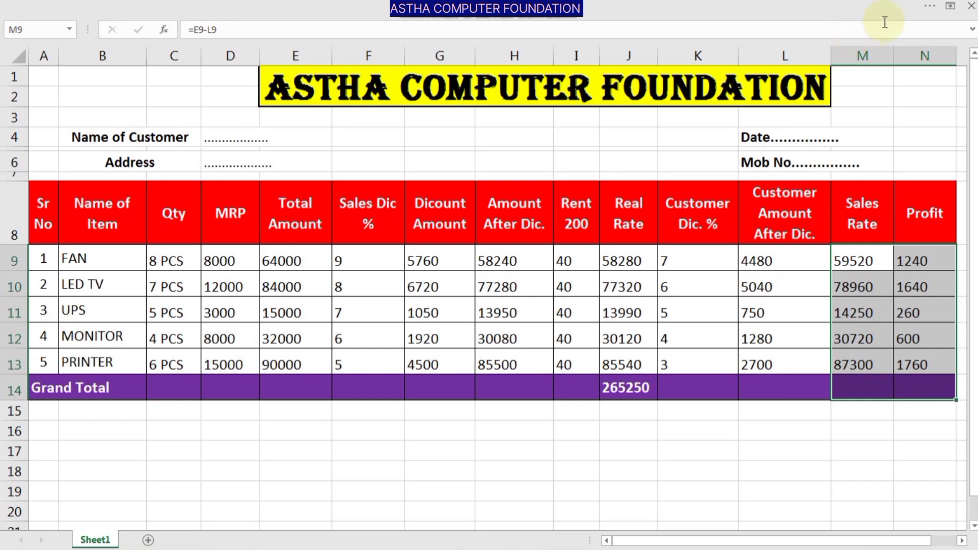
click(932, 5)
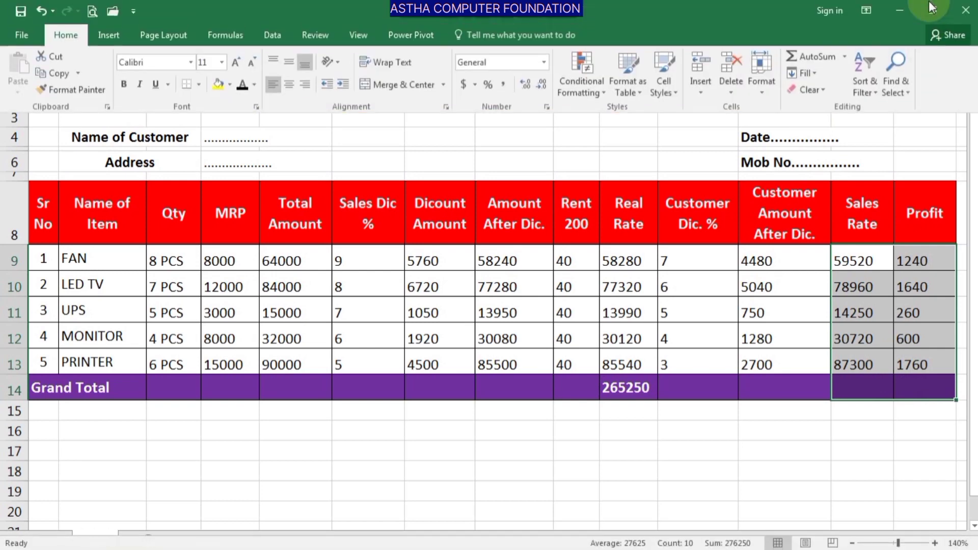
click(793, 56)
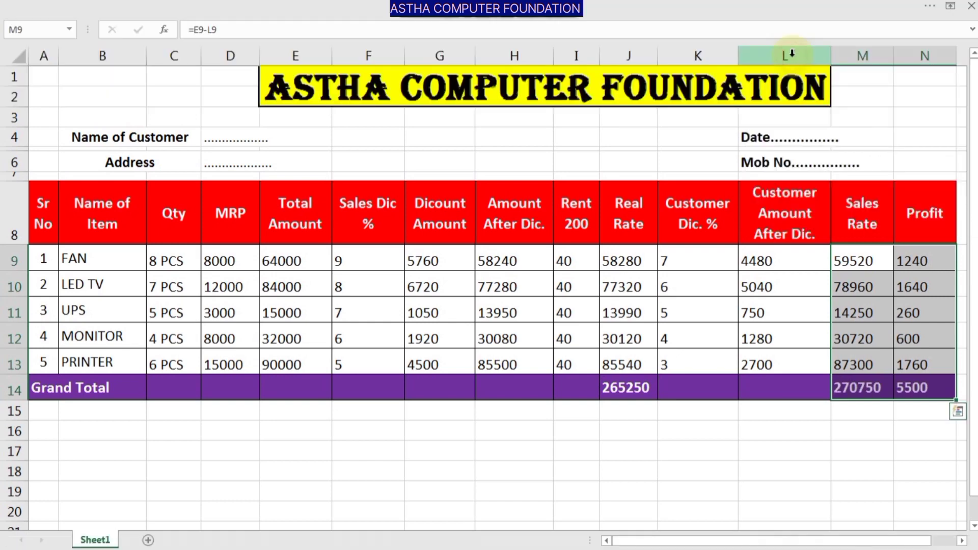
click(855, 389)
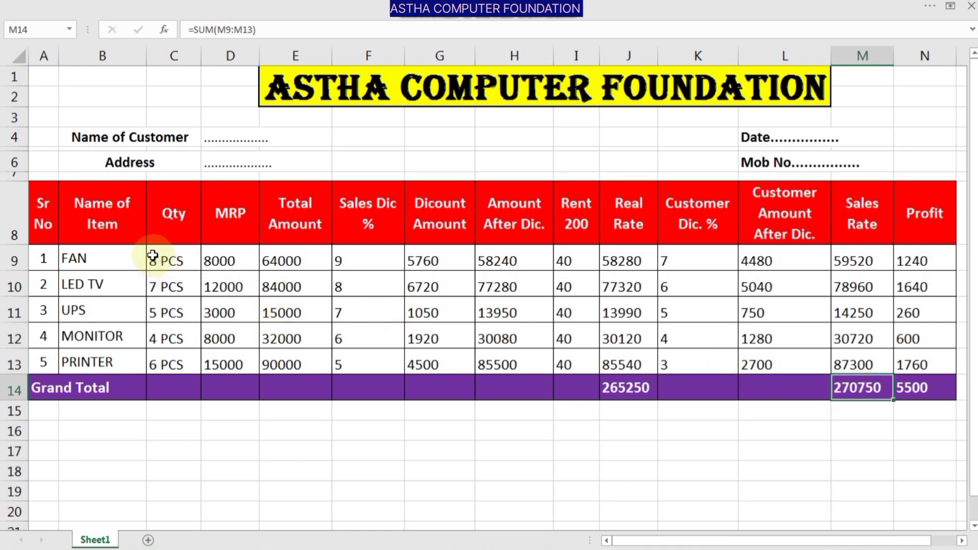
- Center the contents of C9:N14 both horizontally and vertically within their cells
click(155, 255)
drag(185, 269, 900, 394)
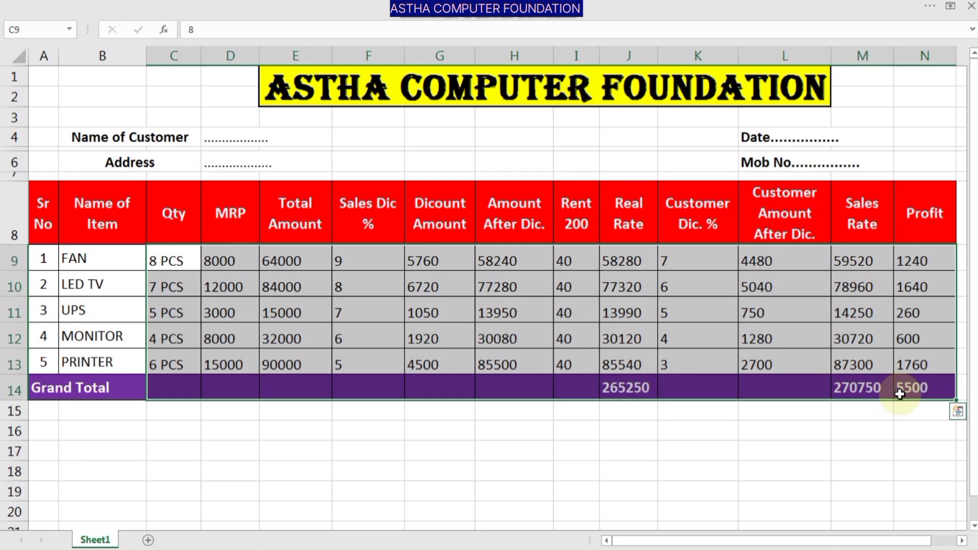
key(ctrl+shift+F1)
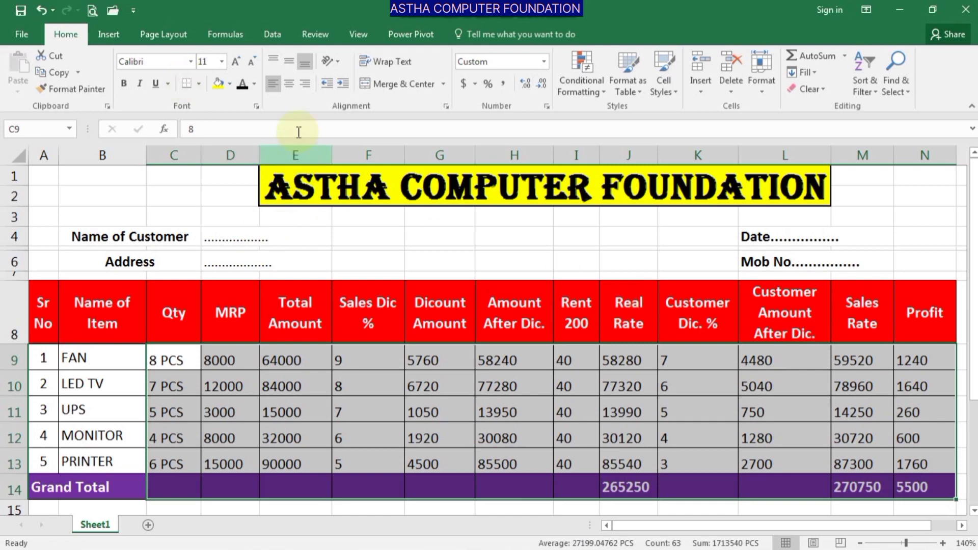
click(288, 84)
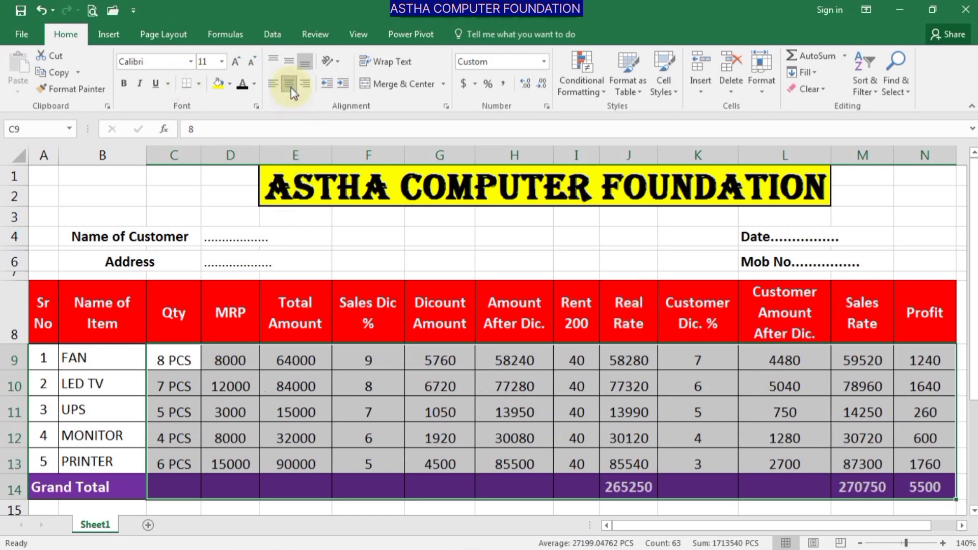
click(289, 61)
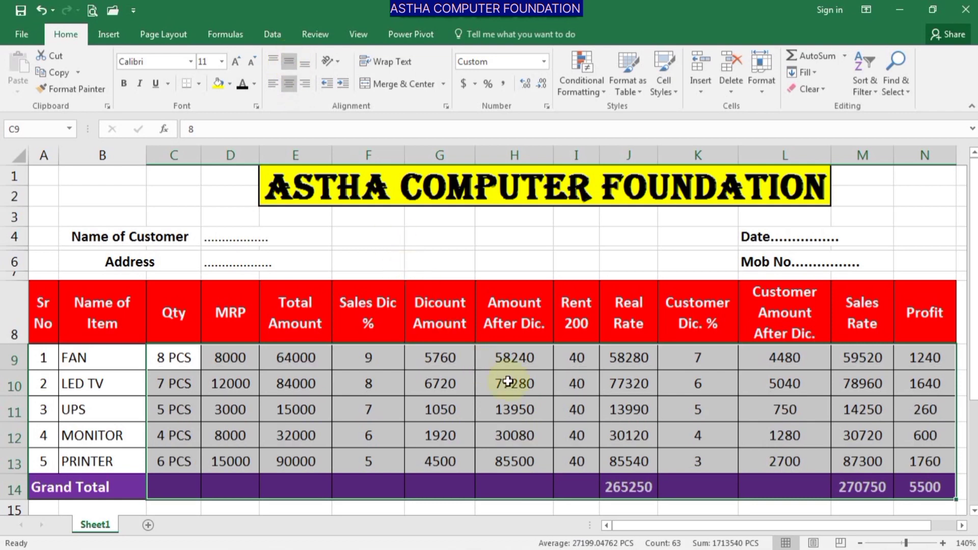
click(541, 398)
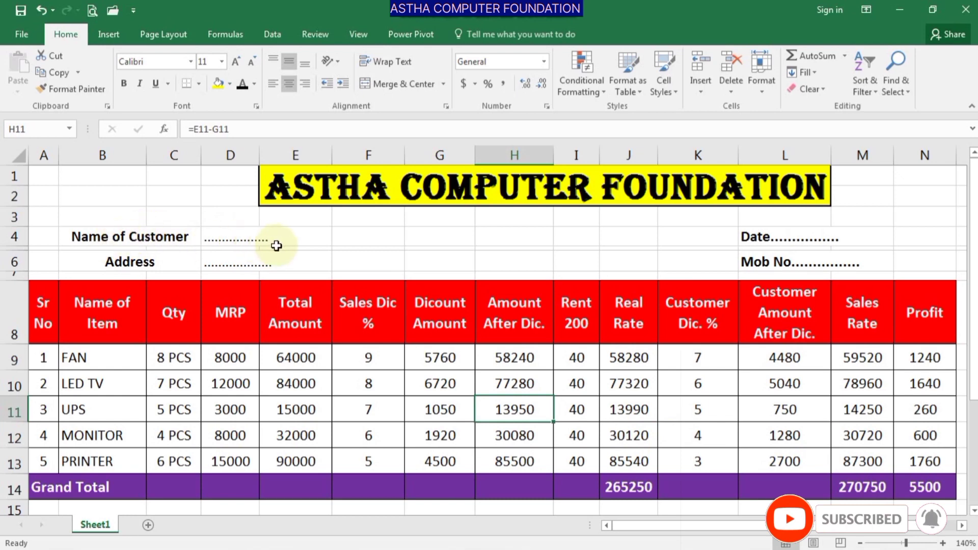
click(241, 238)
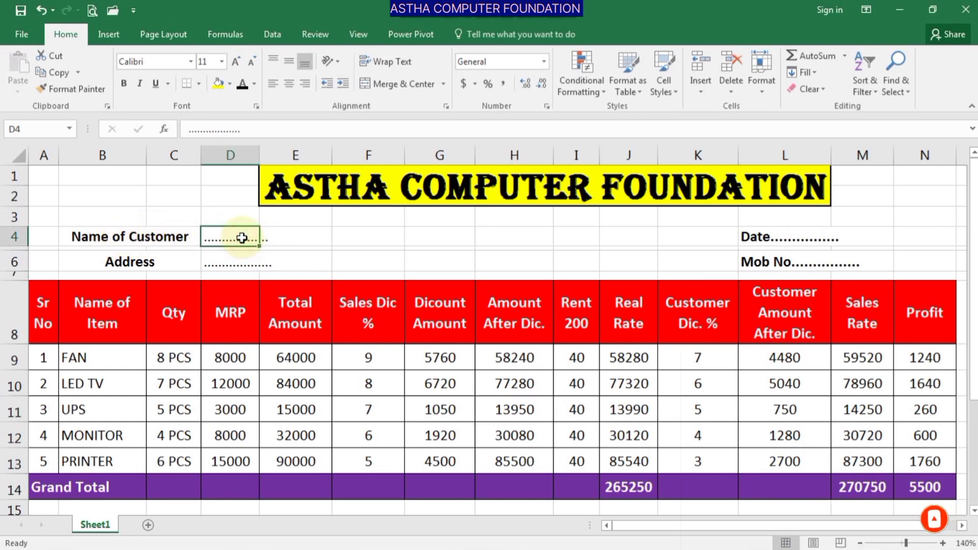
click(234, 259)
click(817, 235)
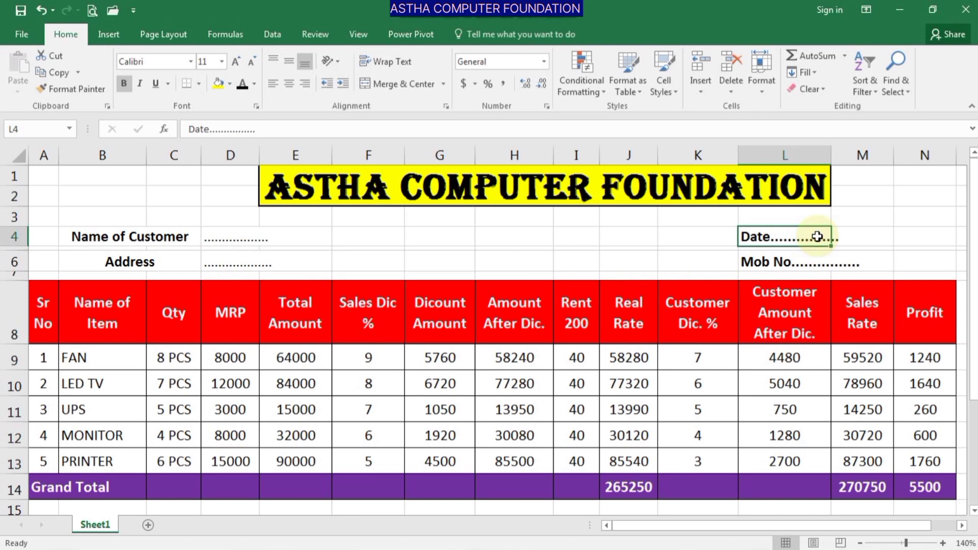
click(817, 263)
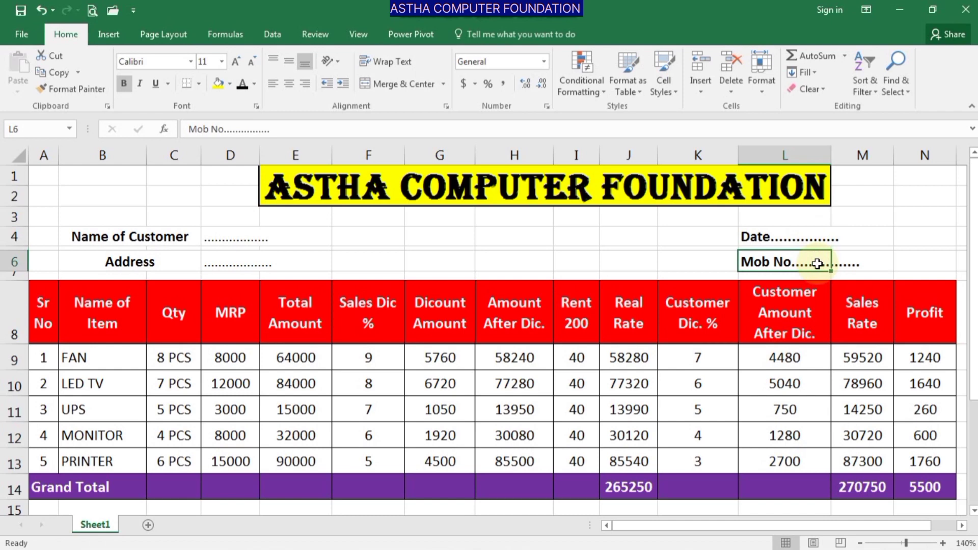
click(465, 248)
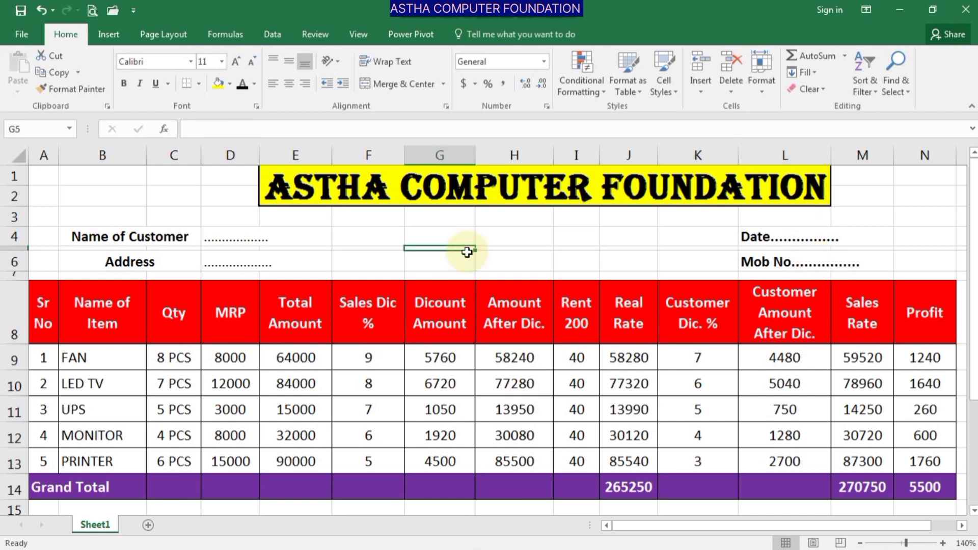
click(562, 413)
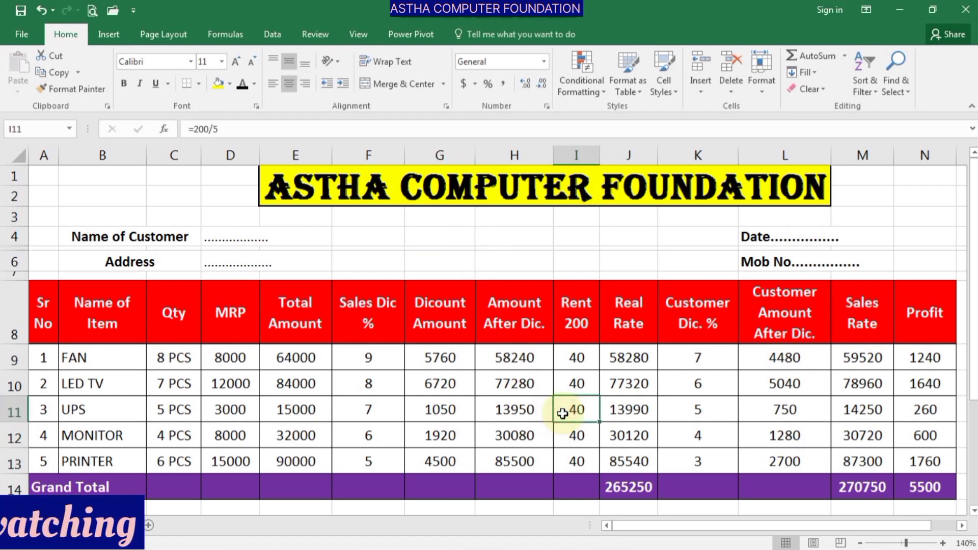